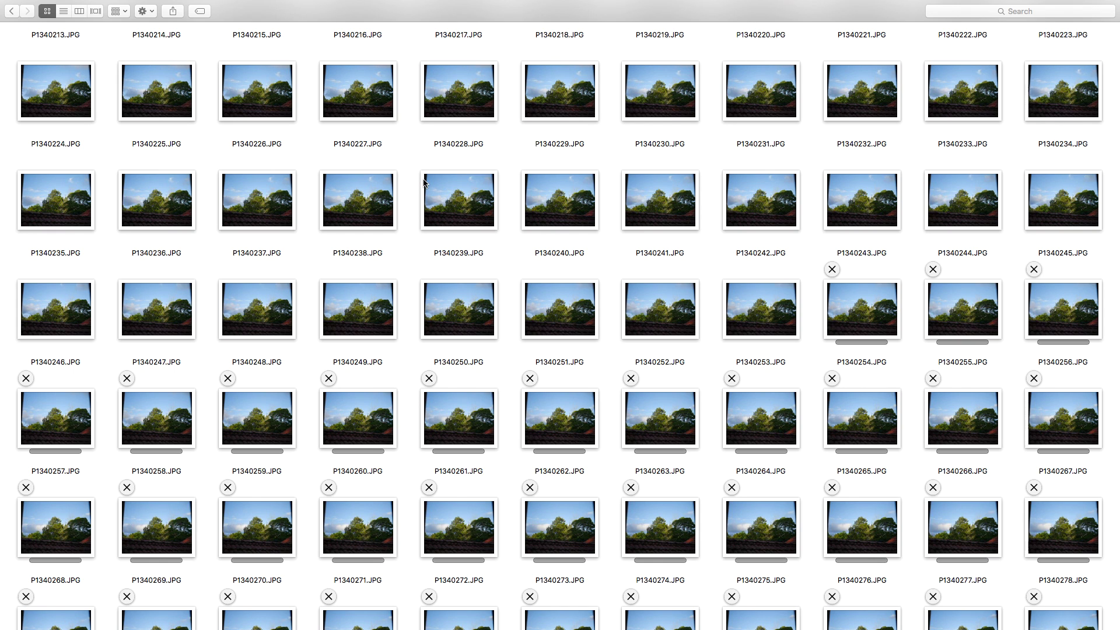
# Scroll through the Finder folder of time-lapse JPG photos, with P1070040.MP4 in HitFilm's media
pyautogui.scroll(2, 423, 183)
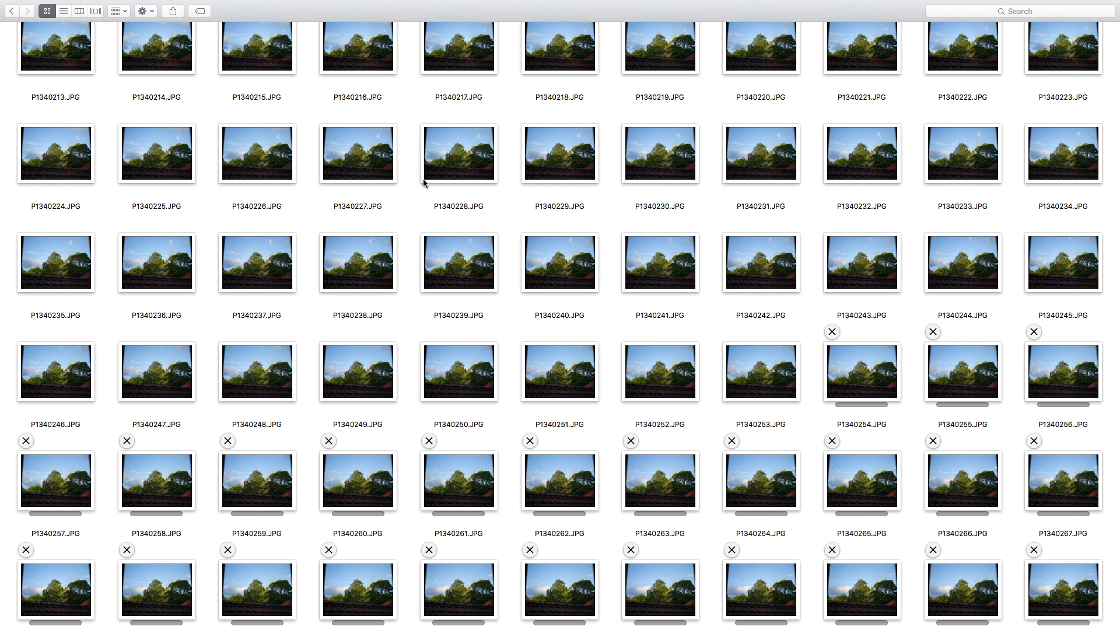
pyautogui.scroll(-9, 424, 183)
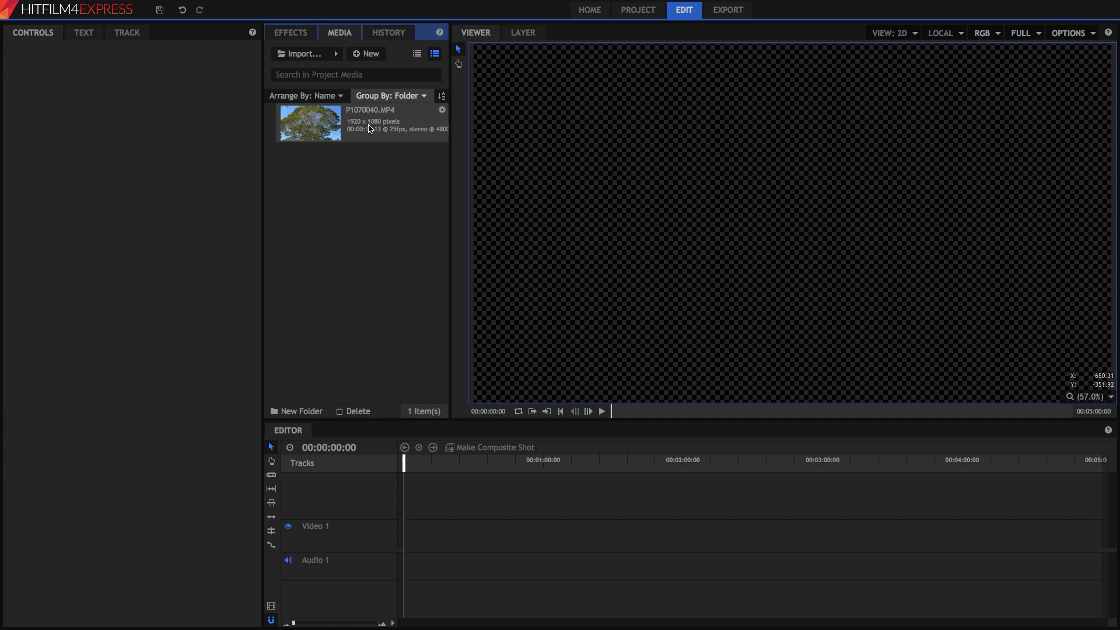
# Drag P1070040.MP4 onto the Video 1 and Audio 1 tracks, keeping the existing sequence settings
pyautogui.moveTo(372, 128); pyautogui.dragTo(408, 535)
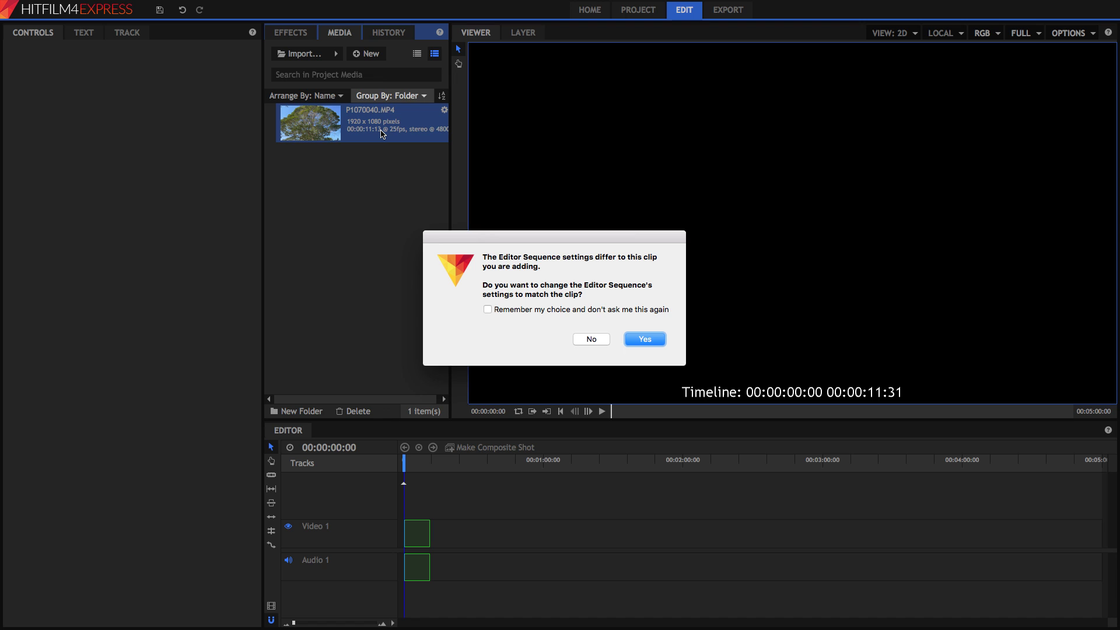
pyautogui.click(597, 337)
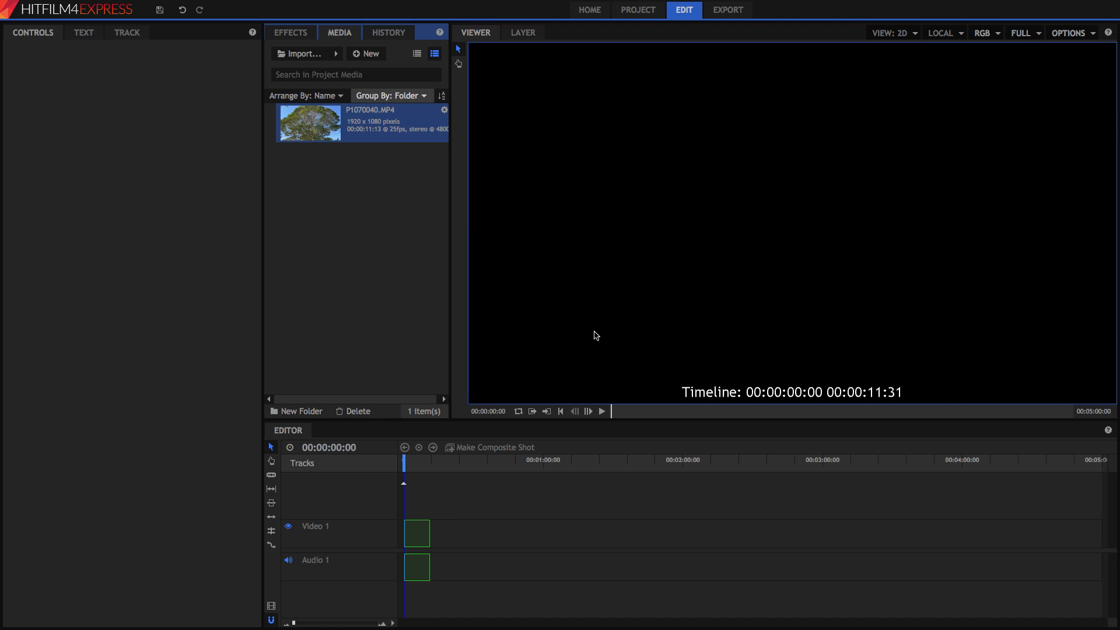
# Set P1070040.MP4's Speed/Duration to 1000% so it shrinks to about one second
pyautogui.click(300, 622)
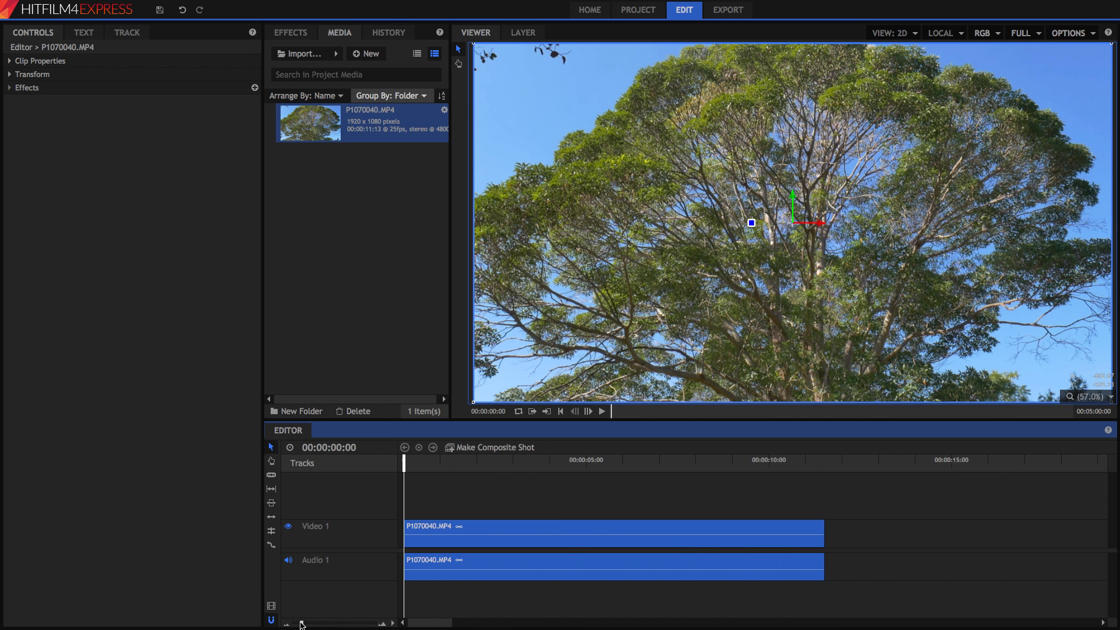
pyautogui.rightClick(470, 535)
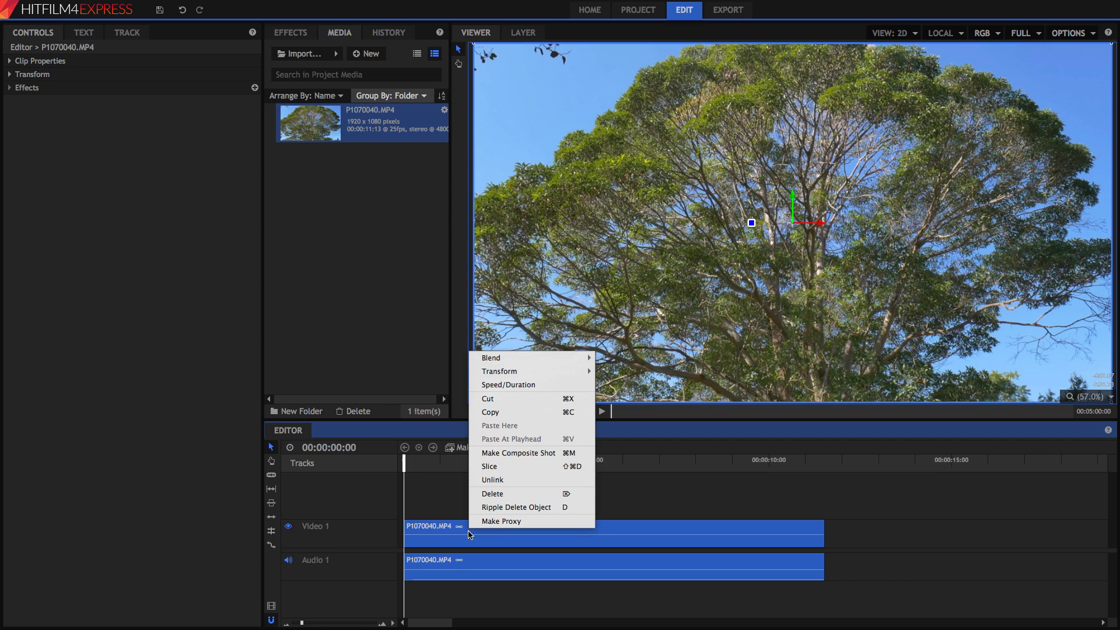
pyautogui.click(530, 387)
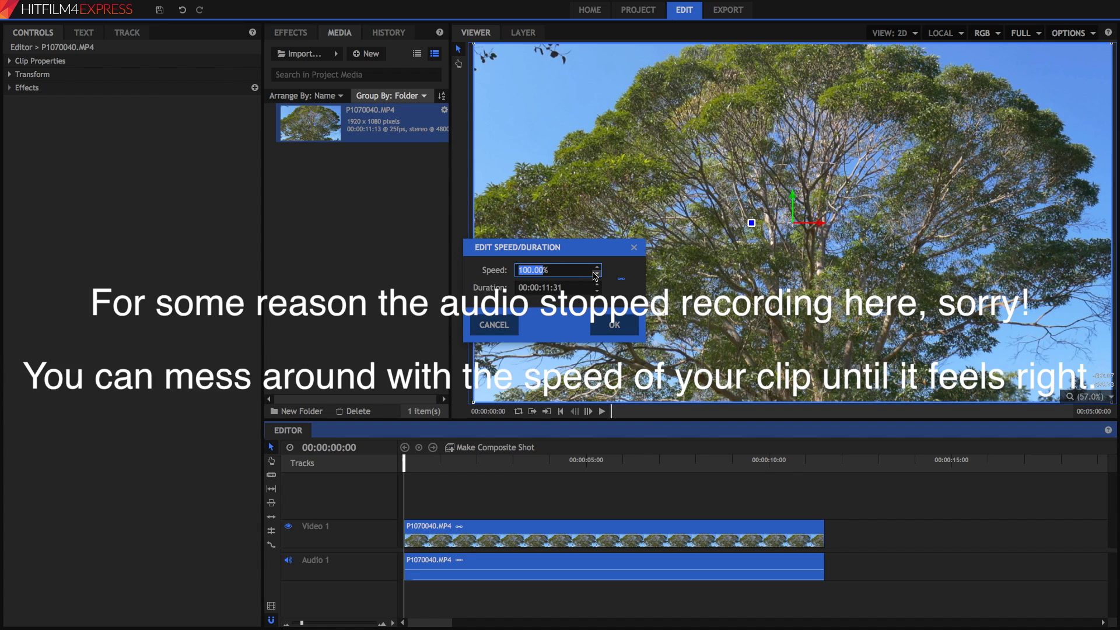
pyautogui.write('1000')
pyautogui.press('Return')
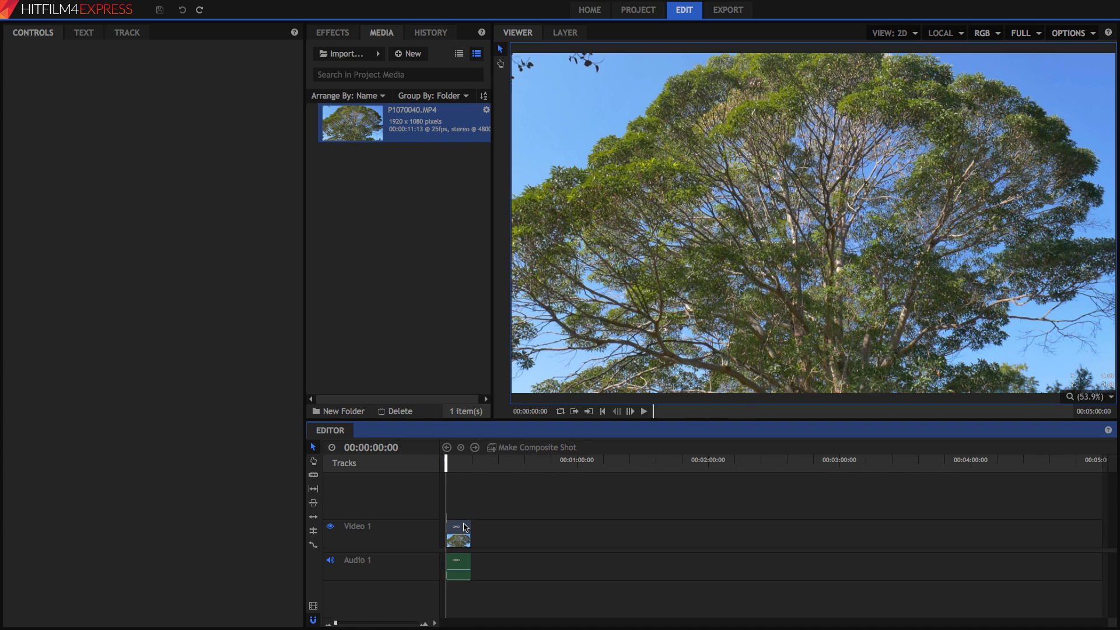
# Delete the shortened tree clip from the timeline
pyautogui.click(465, 528)
pyautogui.press('Delete')
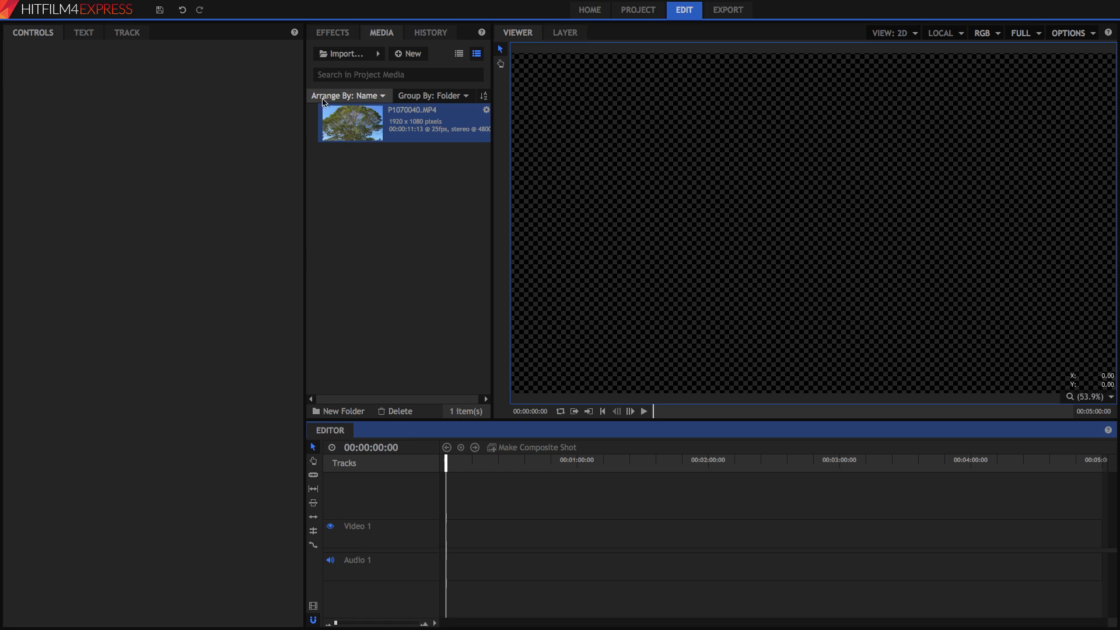
pyautogui.click(424, 146)
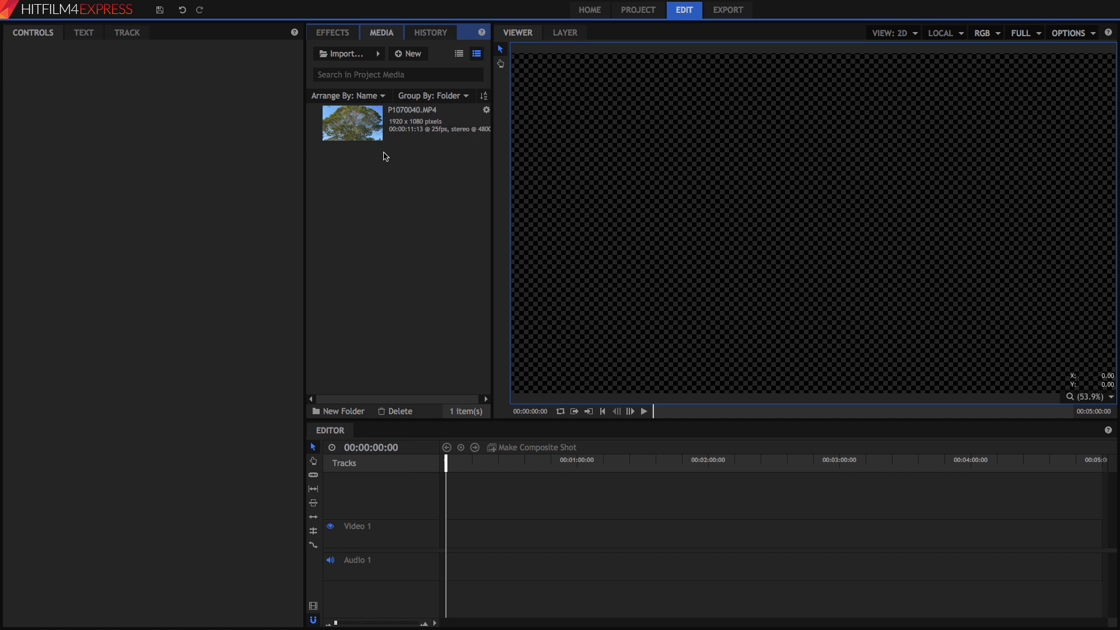
# Import the JPG photos as a 60fps image sequence named Media
pyautogui.click(380, 54)
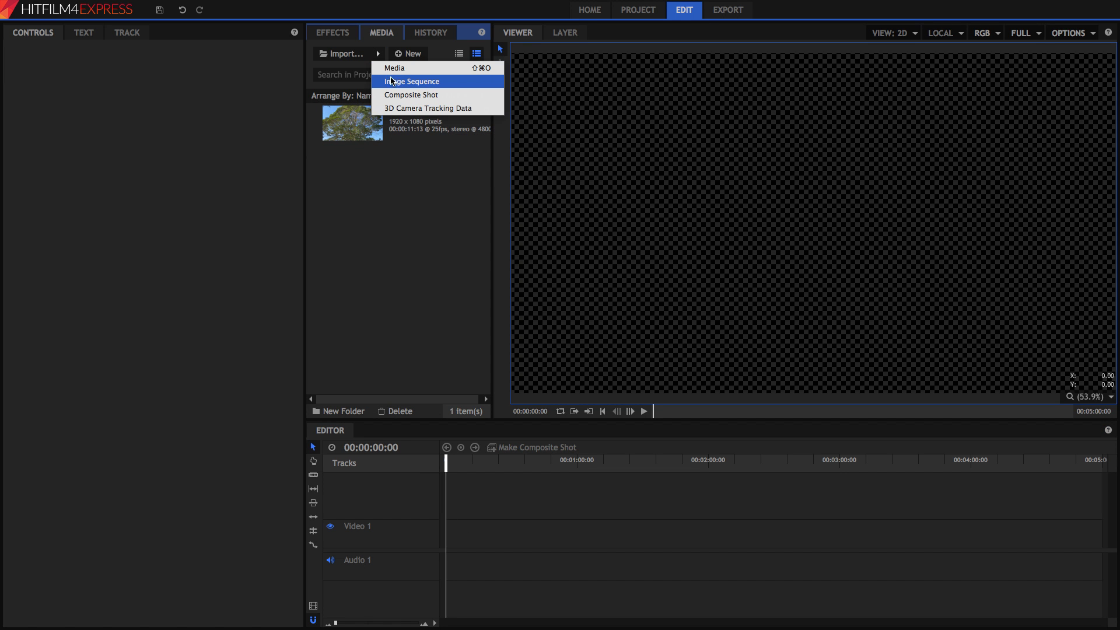
pyautogui.click(394, 83)
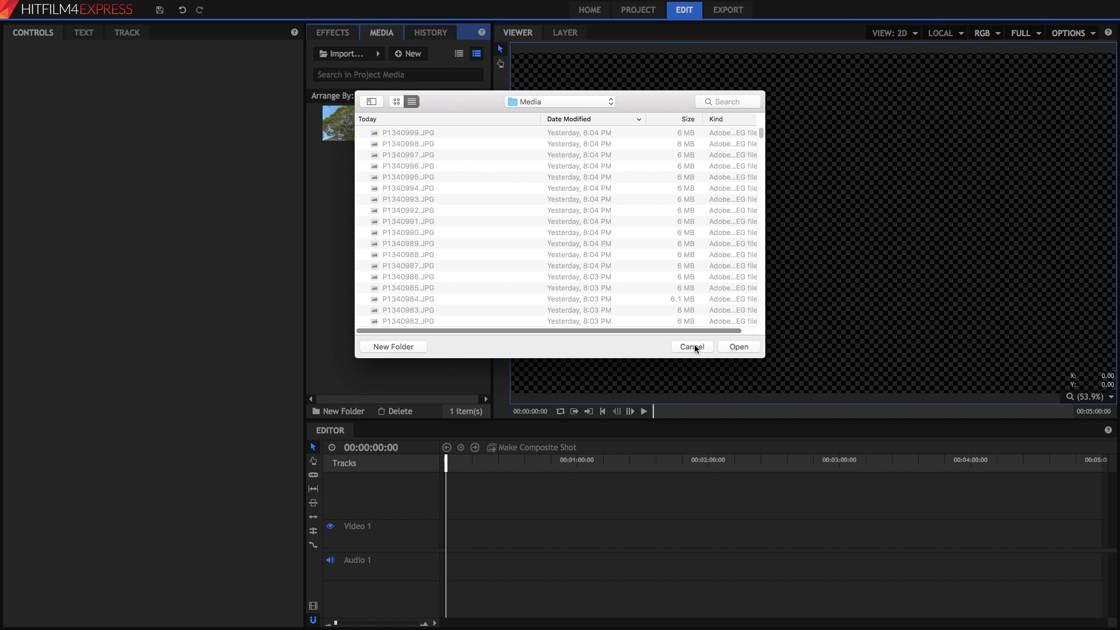
pyautogui.click(739, 347)
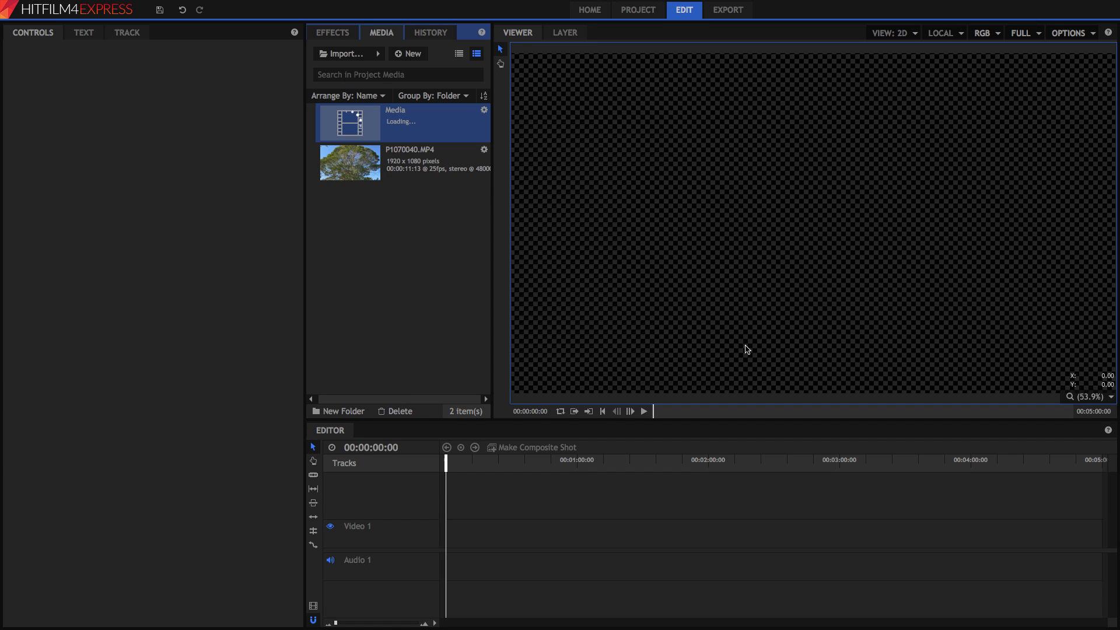
pyautogui.click(746, 348)
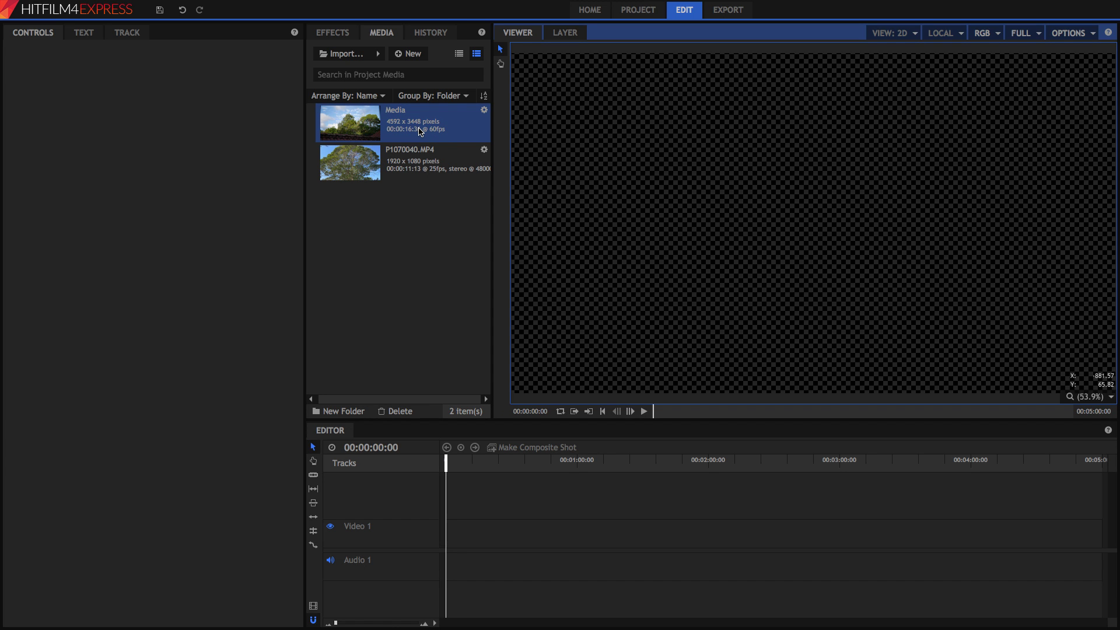
# Make a 1920×1080, 60fps composite shot from the Media image sequence
pyautogui.rightClick(420, 131)
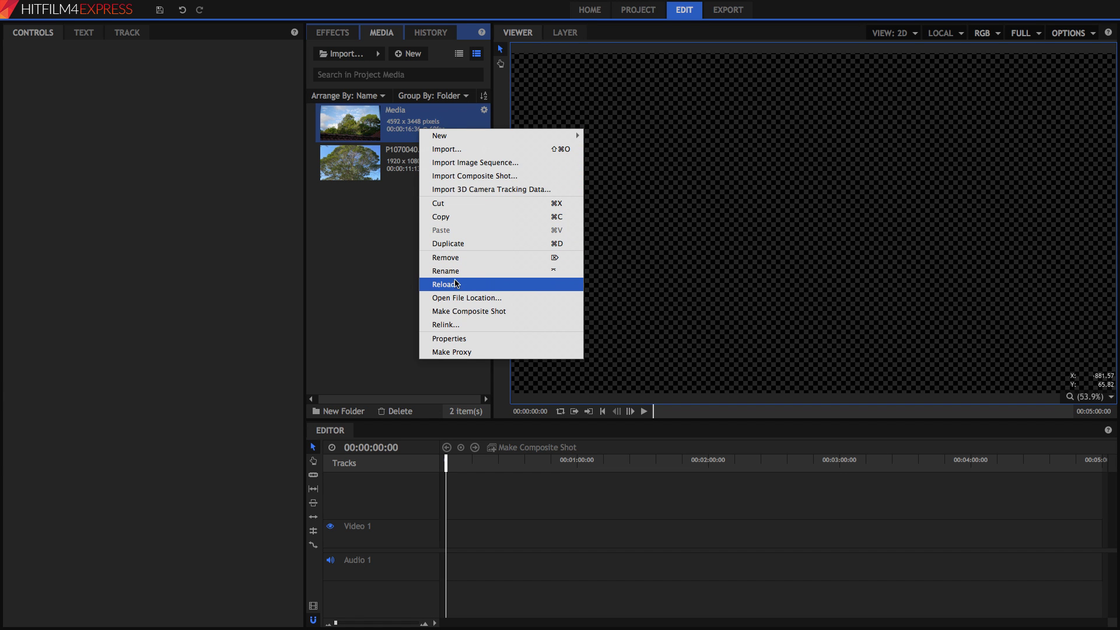
pyautogui.click(466, 312)
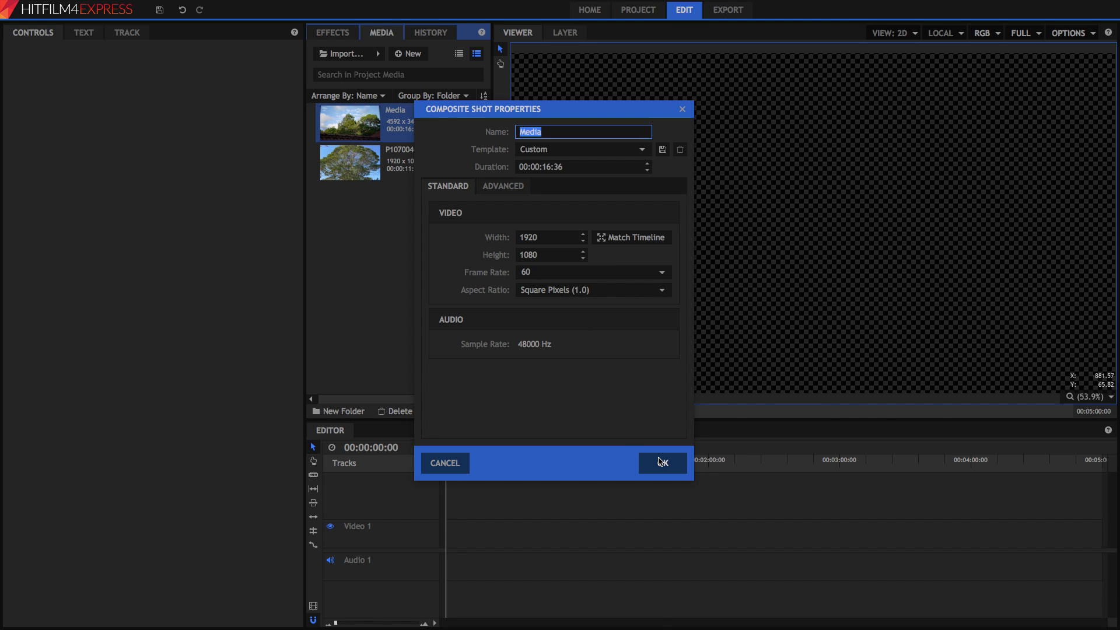
pyautogui.click(661, 462)
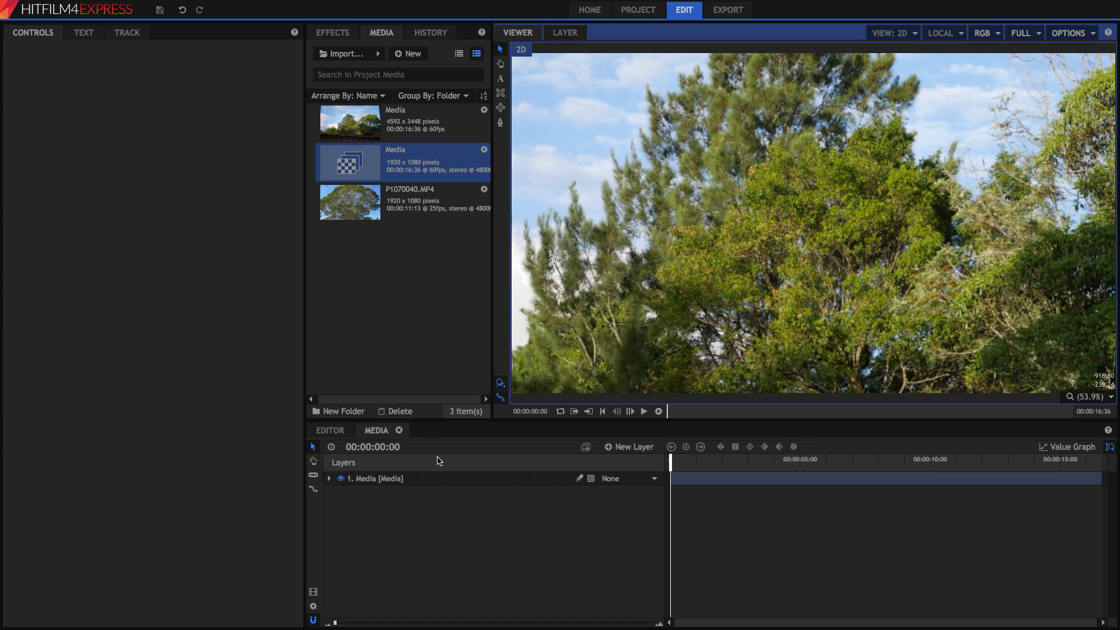
# Set the Media layer's Transform Scale to 50% and move it up to fill the frame
pyautogui.click(425, 487)
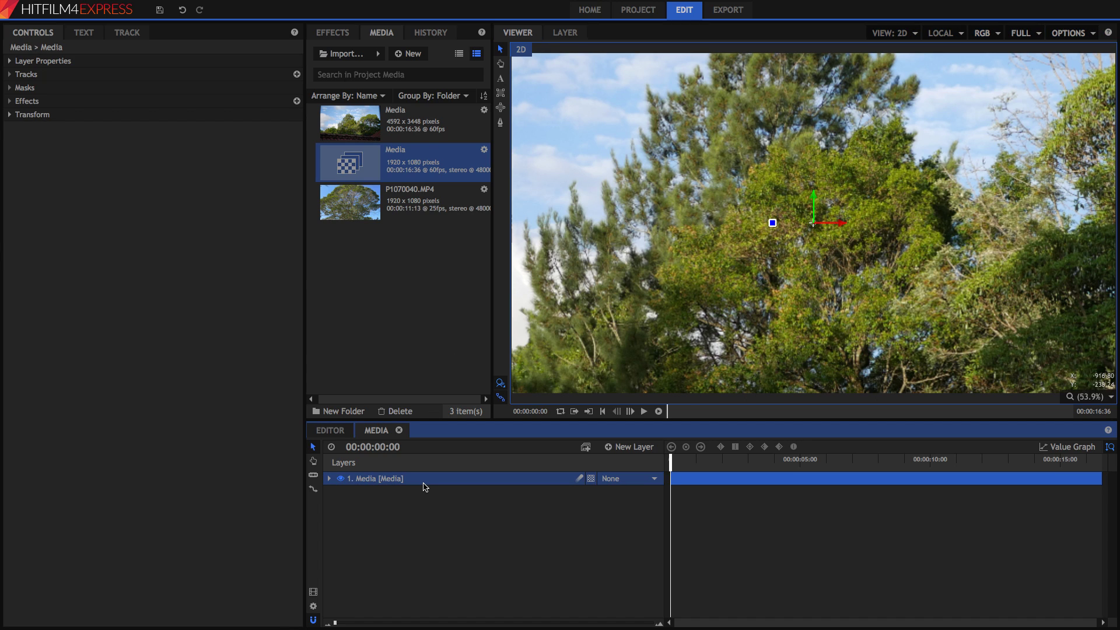
pyautogui.click(11, 115)
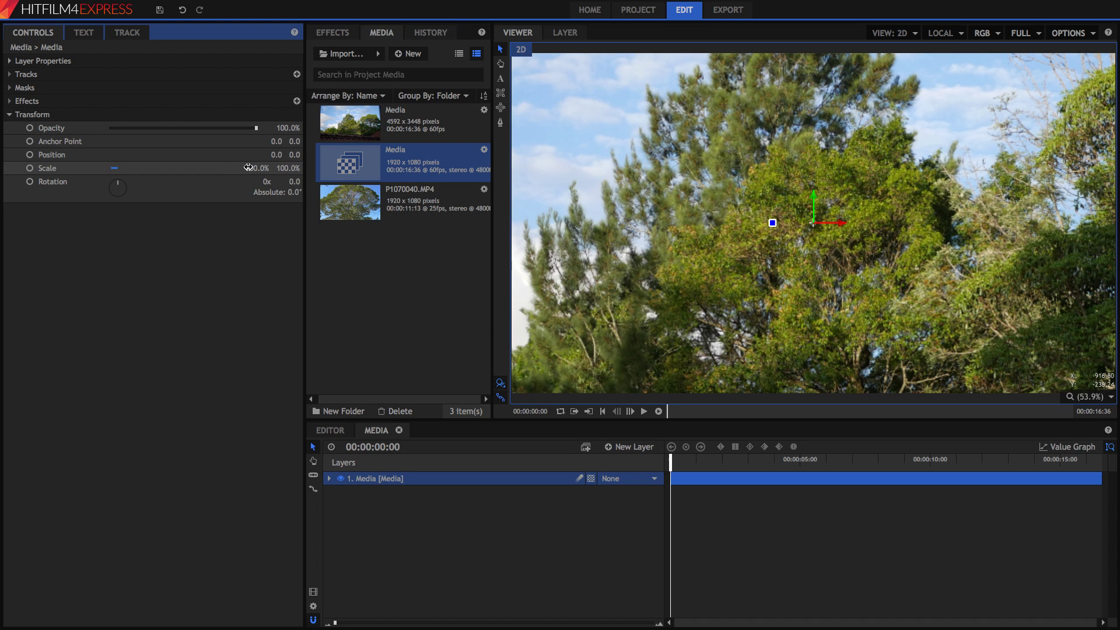
pyautogui.moveTo(257, 168)
pyautogui.mouseDown()
pyautogui.moveTo(221, 168)
pyautogui.moveTo(242, 168)
pyautogui.mouseUp()
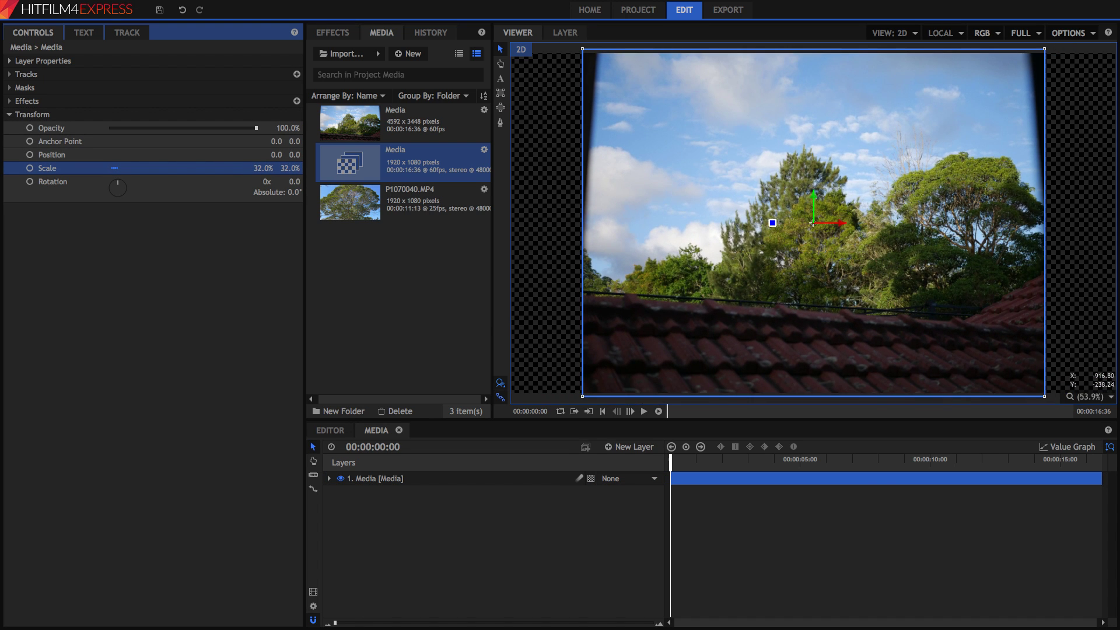
pyautogui.moveTo(814, 205); pyautogui.dragTo(814, 207)
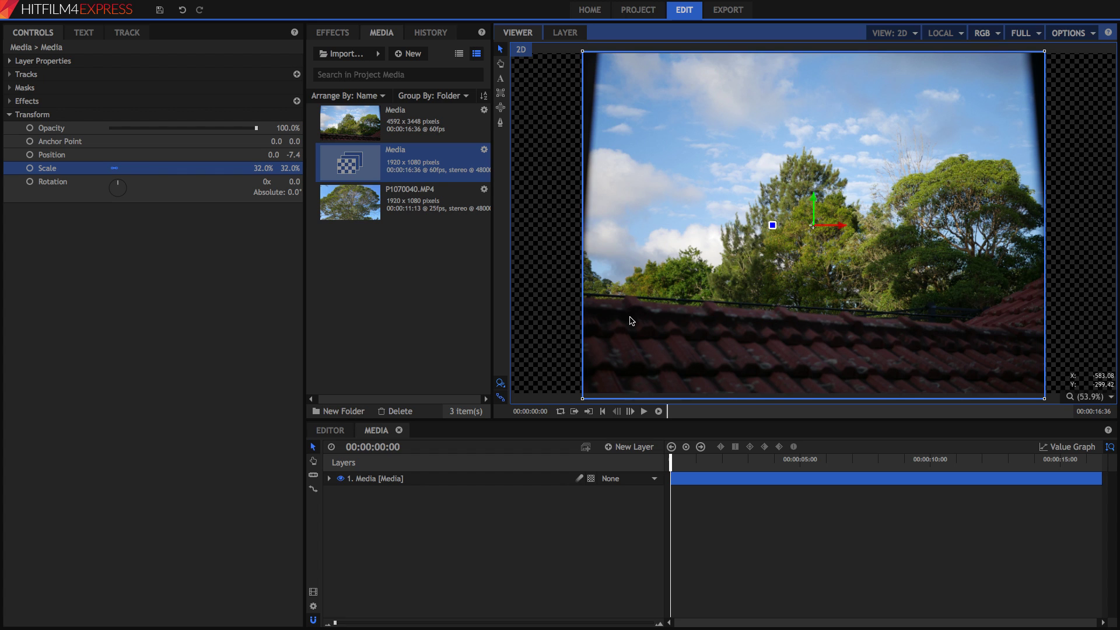
pyautogui.scroll(5, 773, 222)
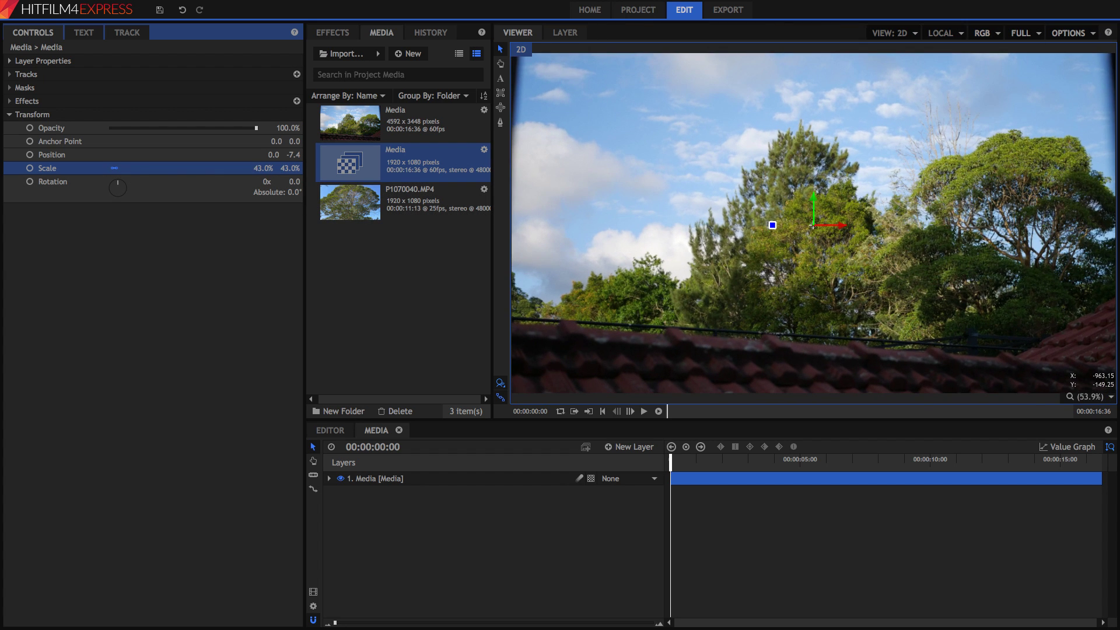
pyautogui.moveTo(772, 222); pyautogui.dragTo(810, 280)
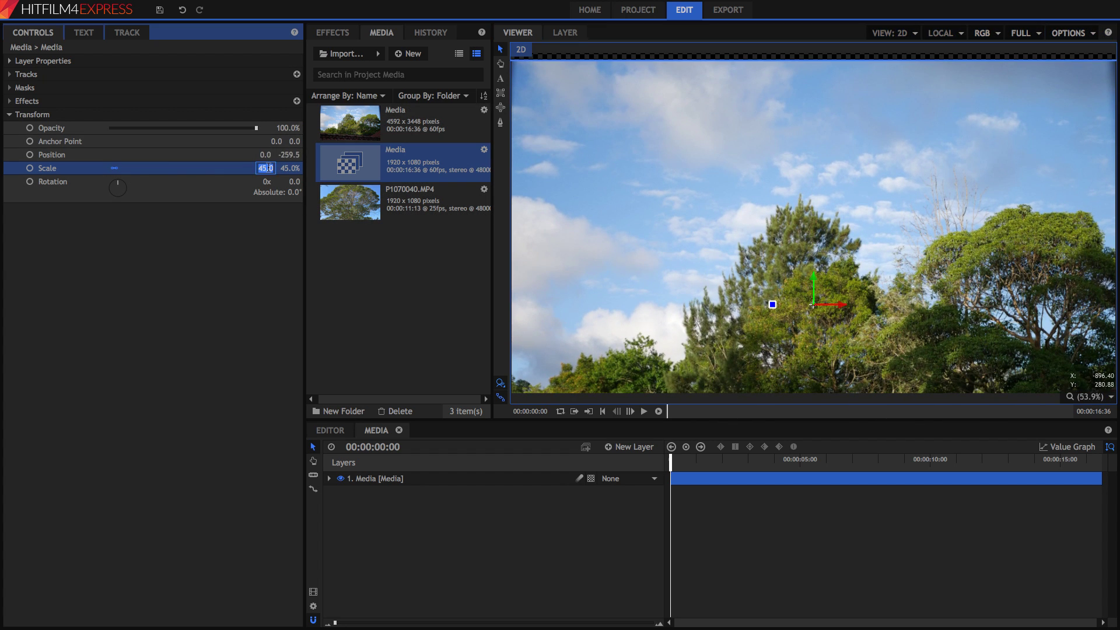
pyautogui.write('50')
pyautogui.press('Return')
pyautogui.moveTo(814, 277); pyautogui.dragTo(808, 200)
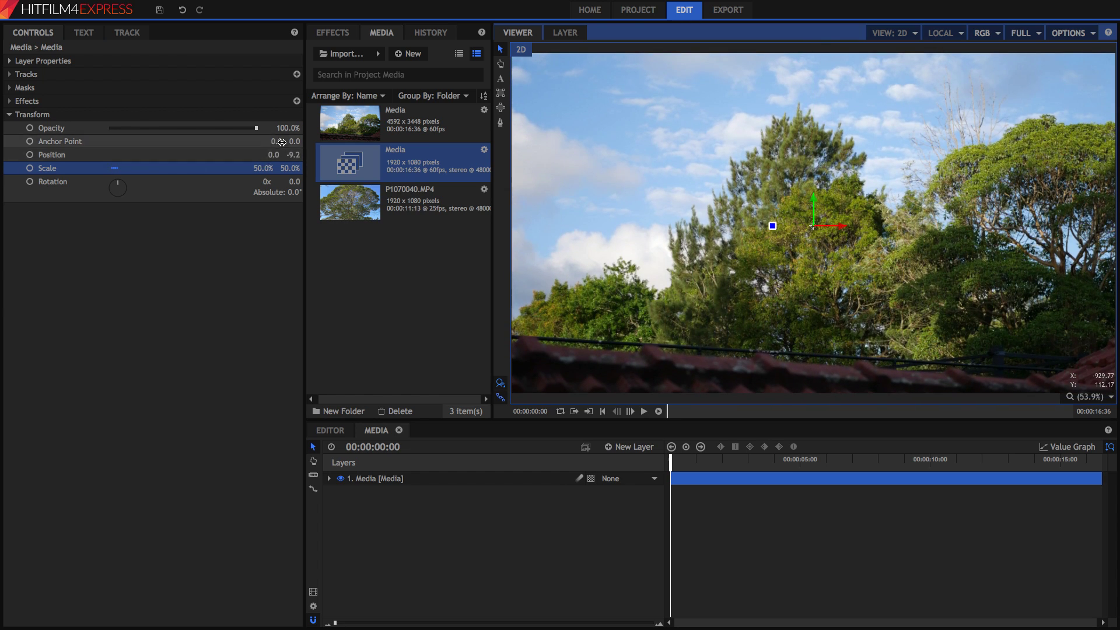
pyautogui.click(299, 155)
# Set Position Y to 0, rewind the playhead to the start, and add a Grade layer
pyautogui.write('0')
pyautogui.press('Return')
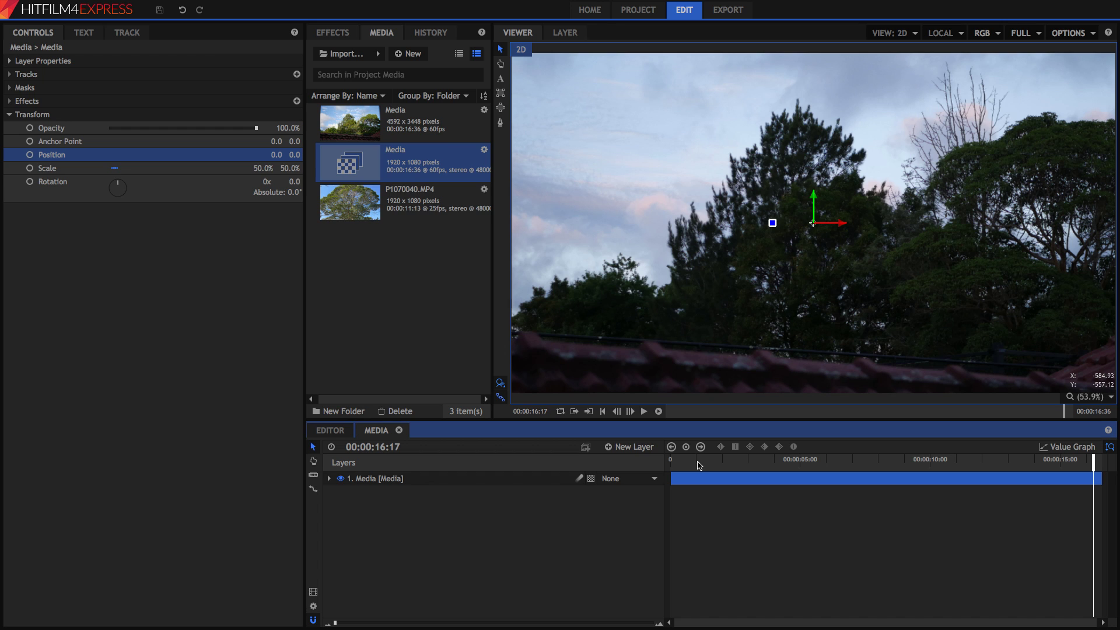
pyautogui.moveTo(700, 465); pyautogui.dragTo(660, 465)
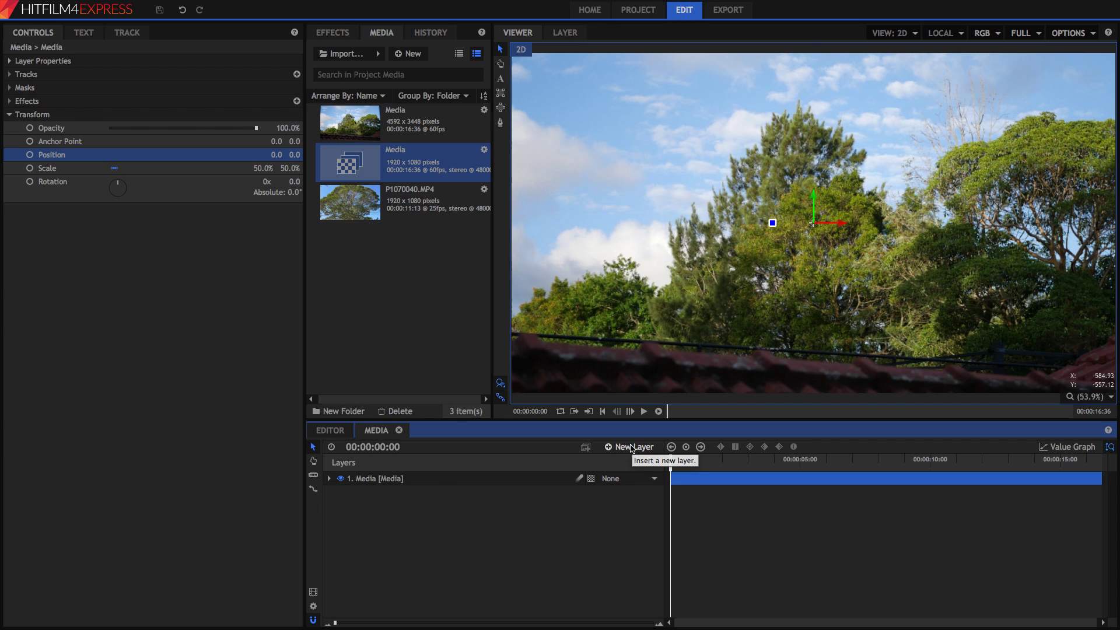
pyautogui.click(632, 447)
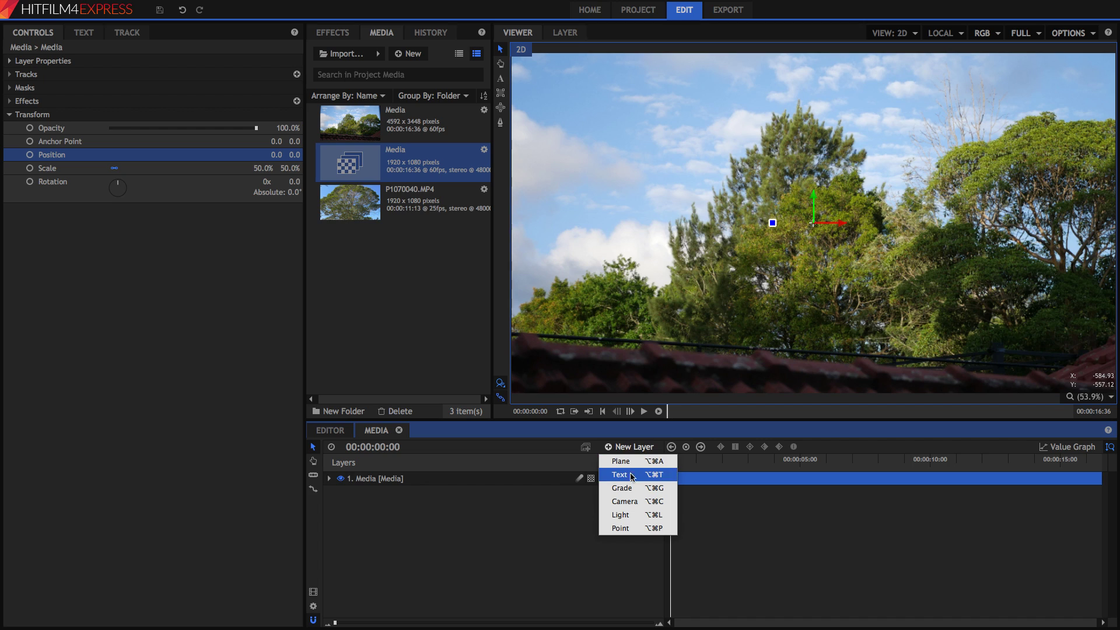
pyautogui.click(632, 488)
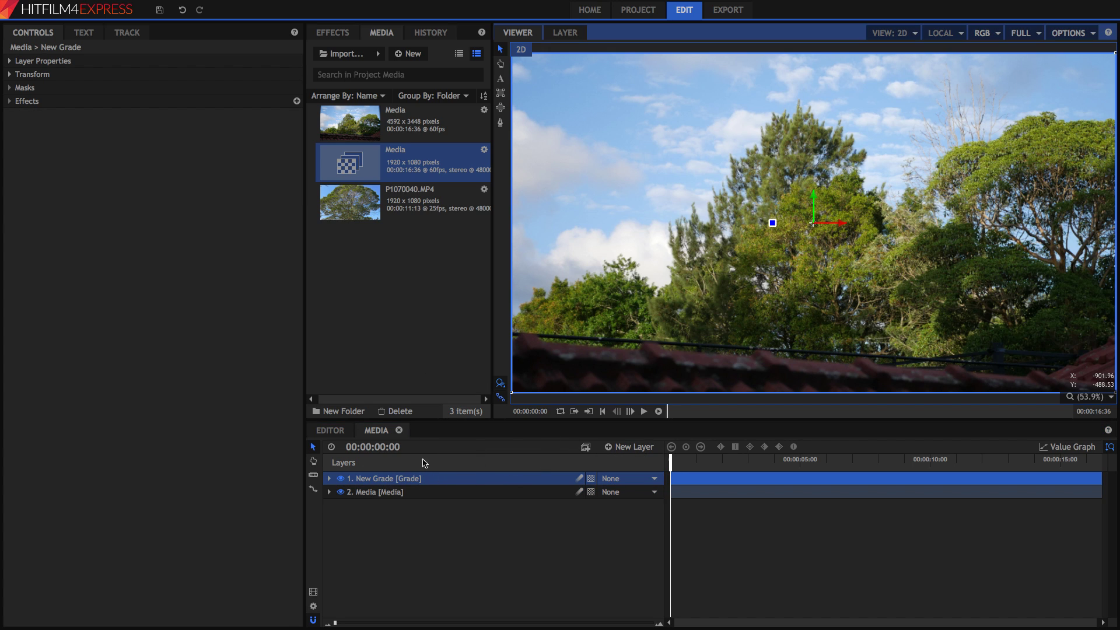
# Search Effects for 'curve' and apply Curves to the New Grade layer
pyautogui.click(333, 32)
pyautogui.click(355, 54)
pyautogui.write('curve')
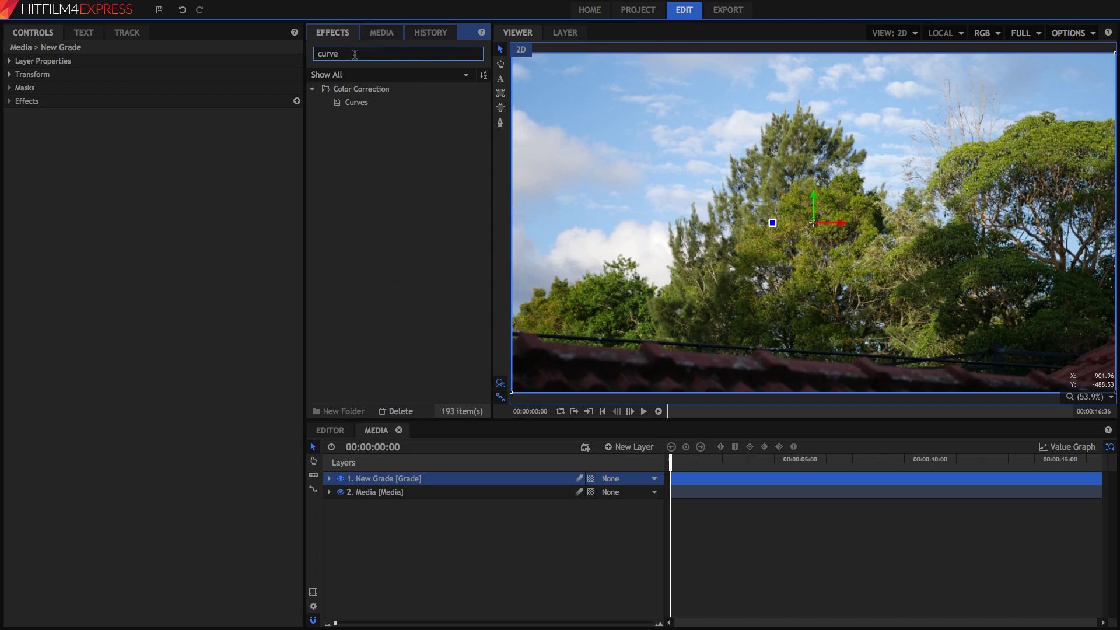
pyautogui.click(346, 104)
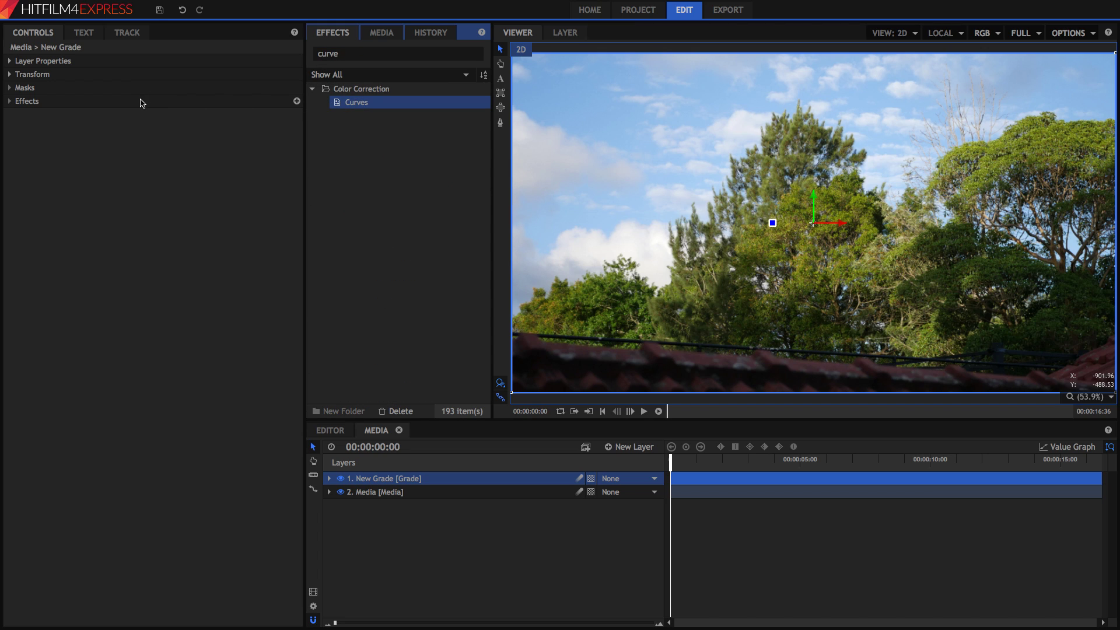
pyautogui.moveTo(346, 104); pyautogui.dragTo(142, 103)
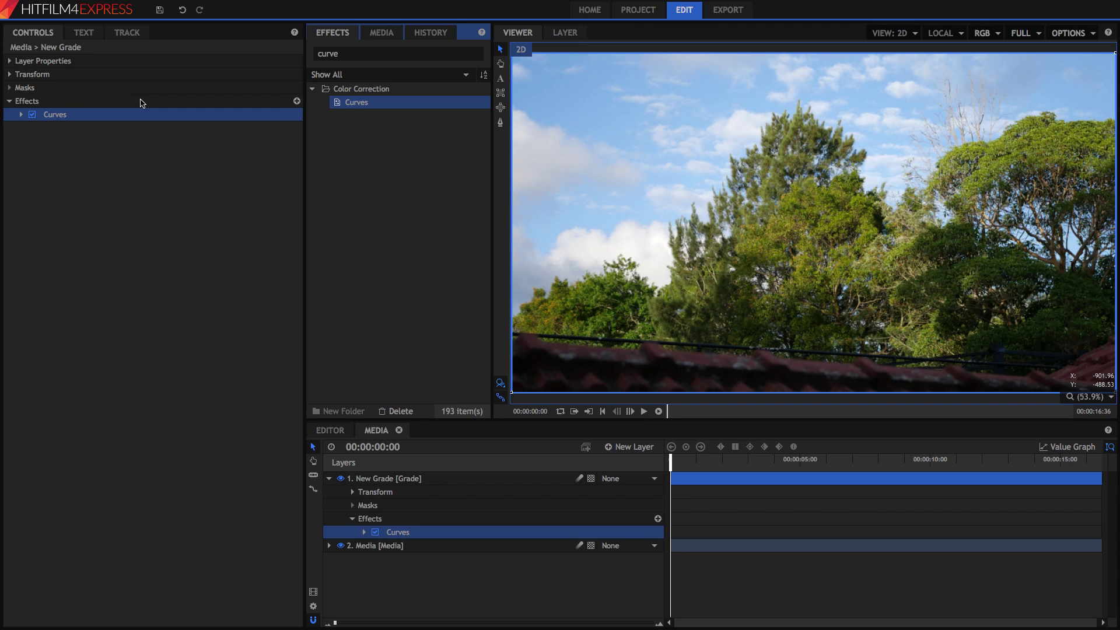
# Bend the RGB curve into a gentle S-shape and check it on the last frames
pyautogui.click(21, 114)
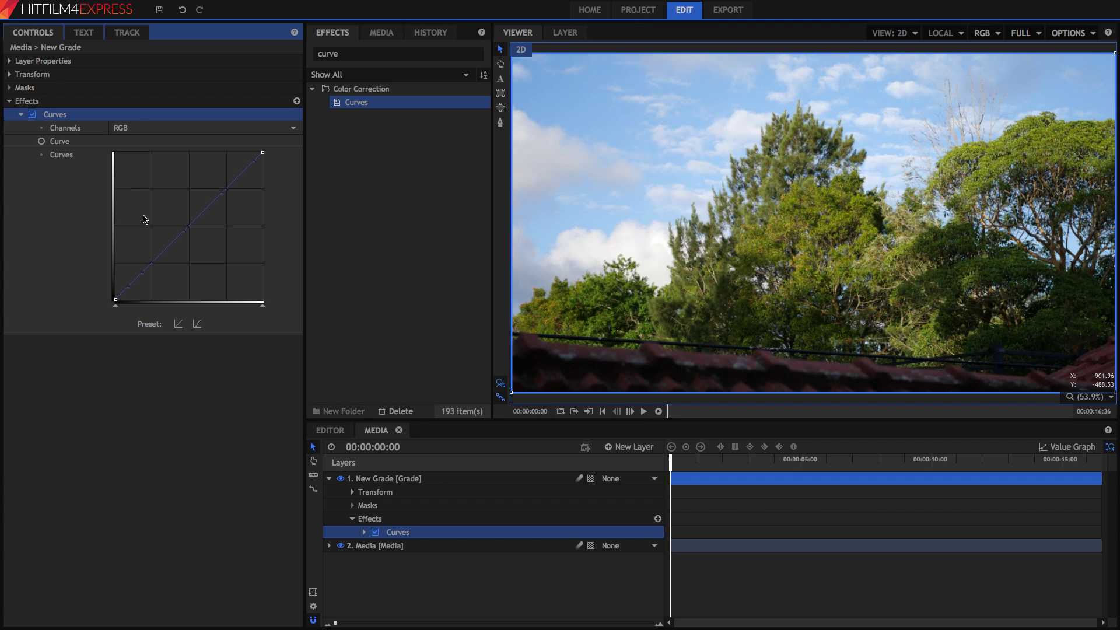
pyautogui.moveTo(152, 271); pyautogui.dragTo(163, 276)
pyautogui.moveTo(224, 209)
pyautogui.mouseDown()
pyautogui.moveTo(220, 191)
pyautogui.moveTo(208, 197)
pyautogui.moveTo(222, 193)
pyautogui.mouseUp()
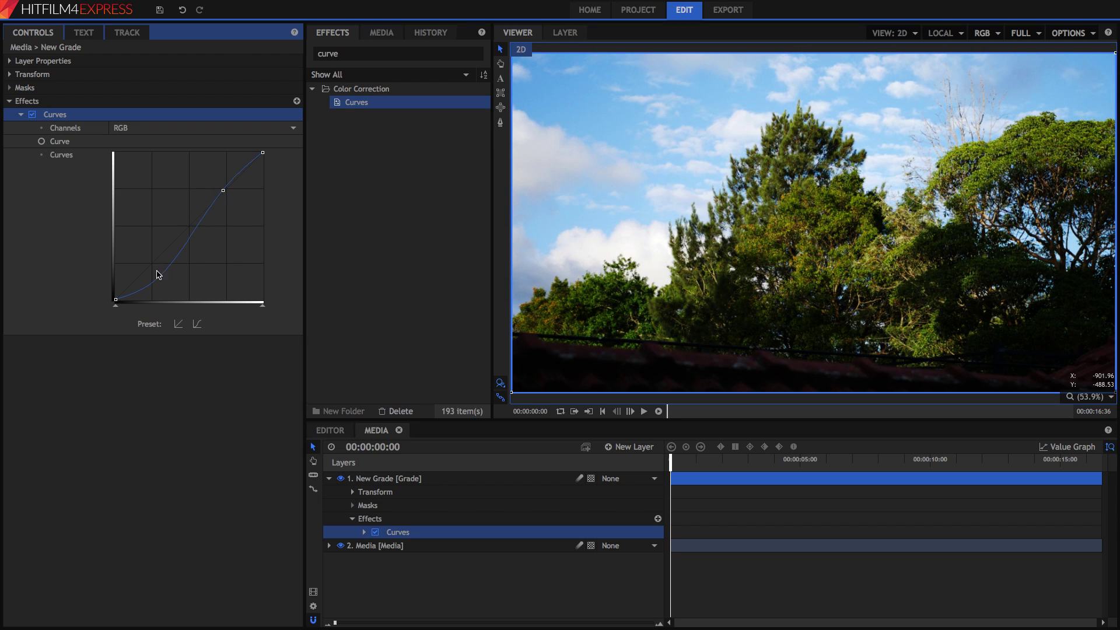
pyautogui.moveTo(161, 280); pyautogui.dragTo(160, 276)
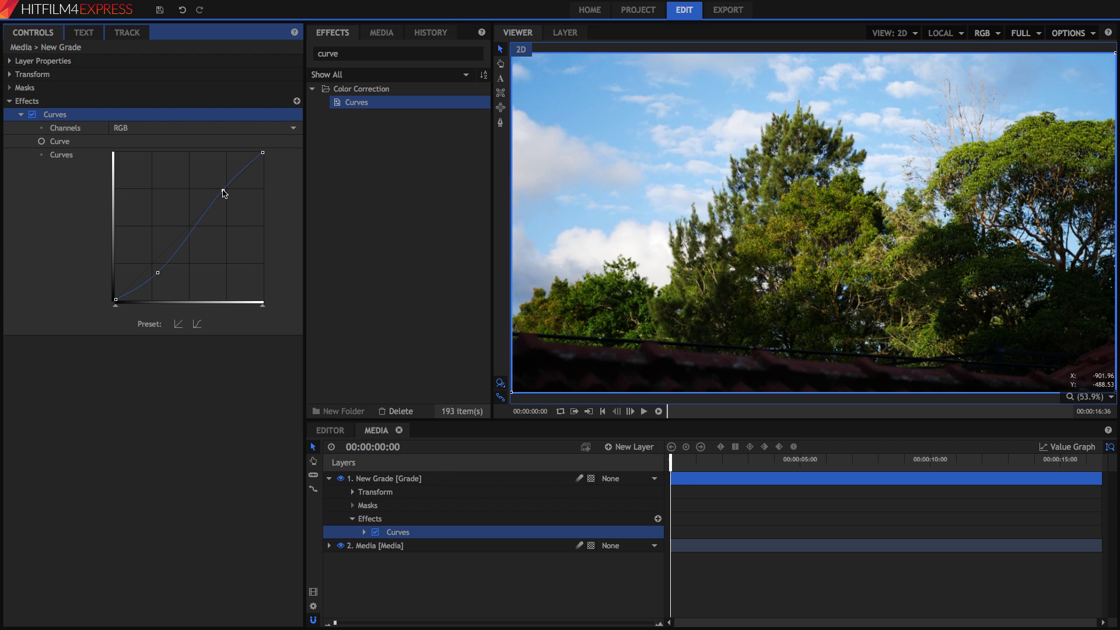
pyautogui.moveTo(224, 193); pyautogui.dragTo(229, 183)
pyautogui.click(1063, 460)
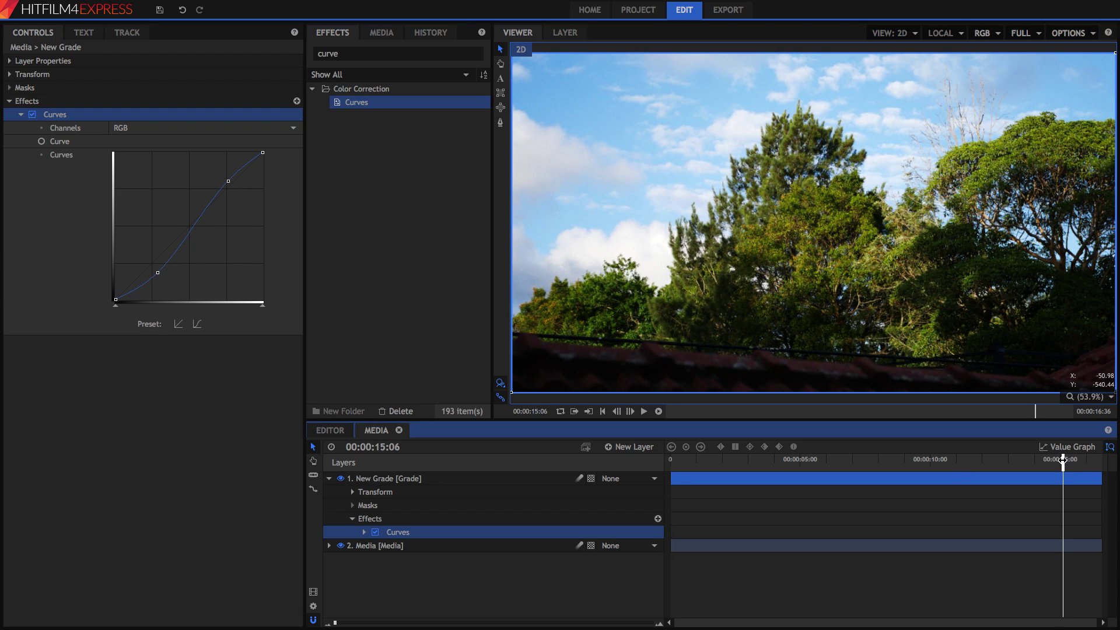
pyautogui.moveTo(1064, 460); pyautogui.dragTo(671, 465)
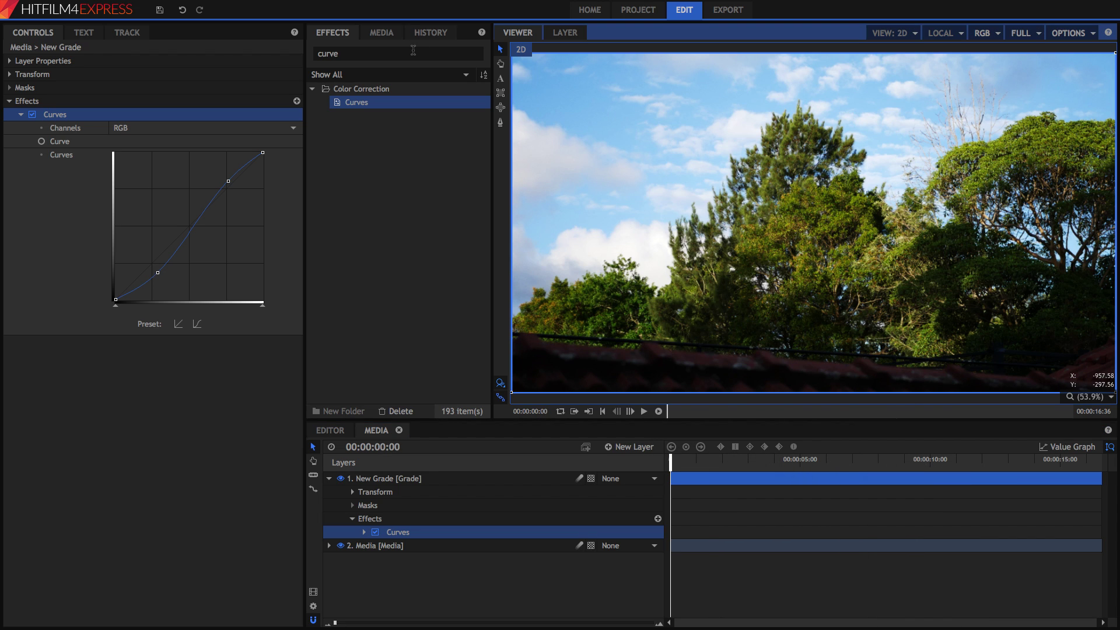
# Search Effects for 'colo' and add Color Balance below Curves on the New Grade layer
pyautogui.click(413, 50)
pyautogui.press('BackSpace')
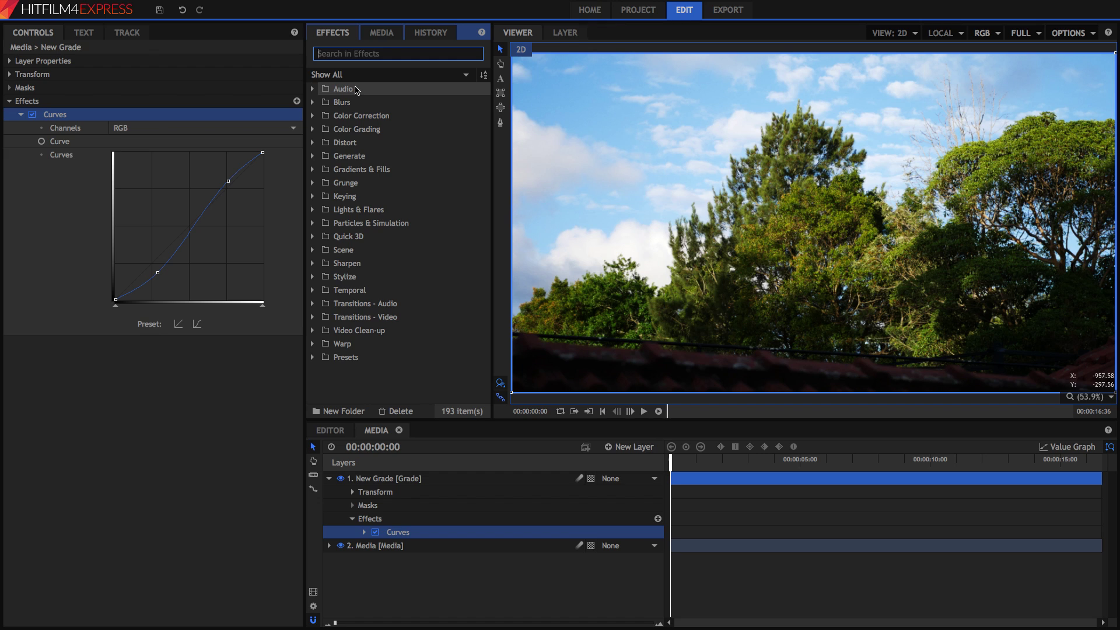
pyautogui.write('colo')
pyautogui.moveTo(373, 116); pyautogui.dragTo(179, 298)
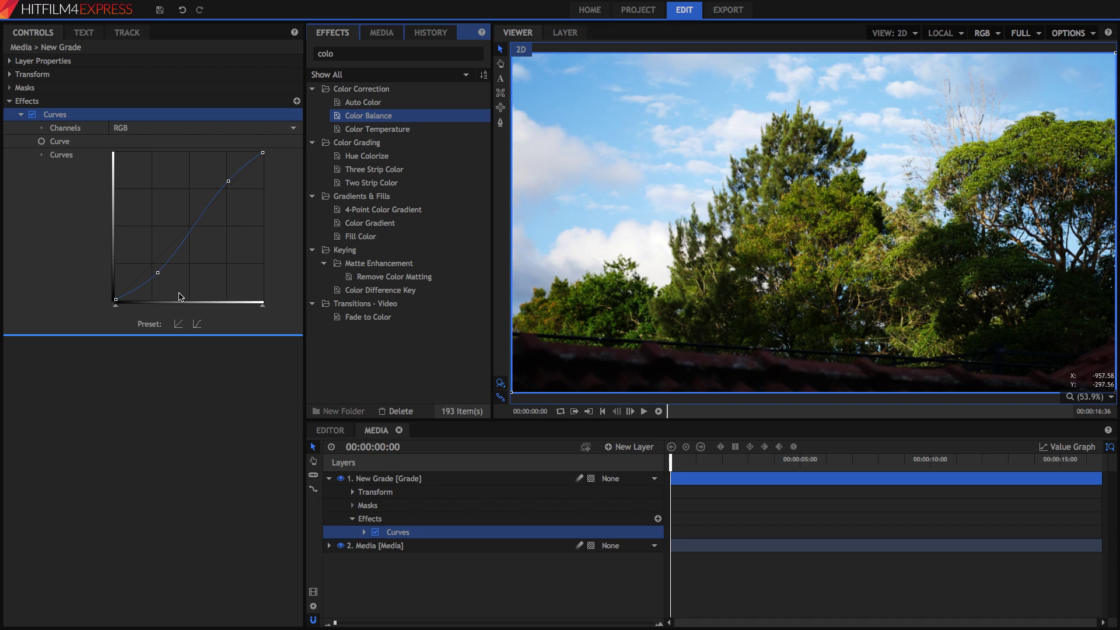
pyautogui.moveTo(179, 298); pyautogui.dragTo(180, 298)
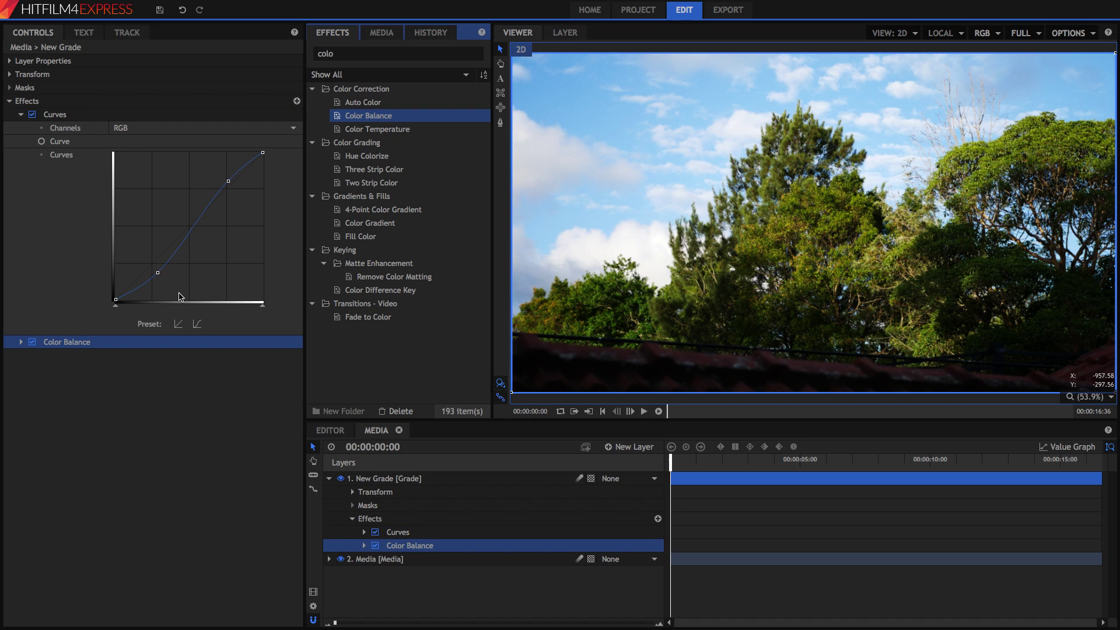
# Set Color Balance Highlights to Red Balance 54.0 and Blue Balance -16.0
pyautogui.click(20, 342)
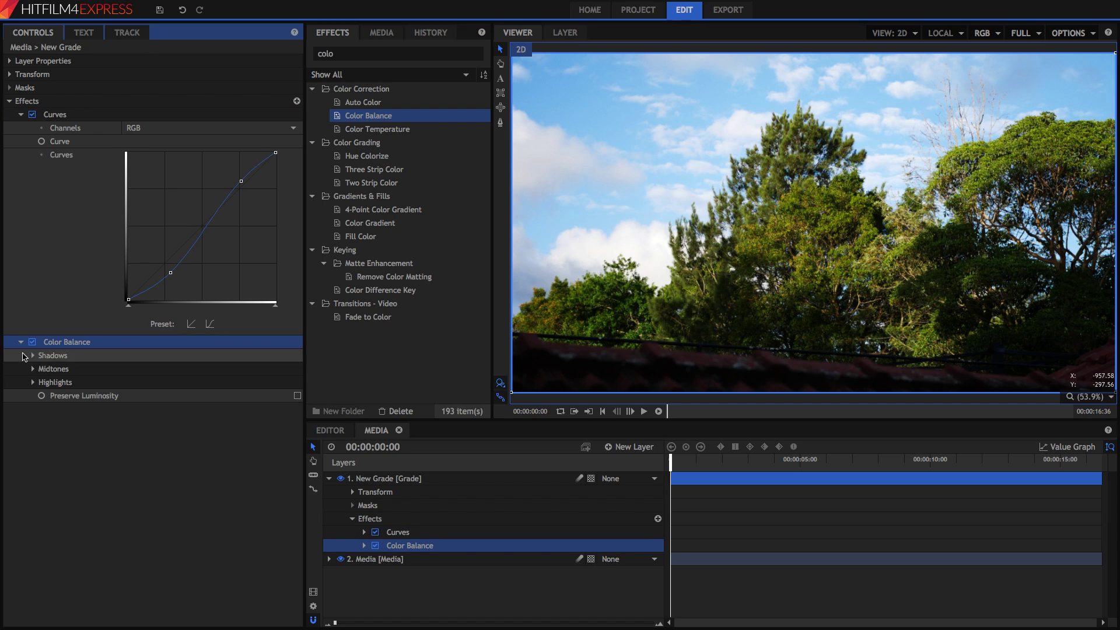
pyautogui.click(32, 355)
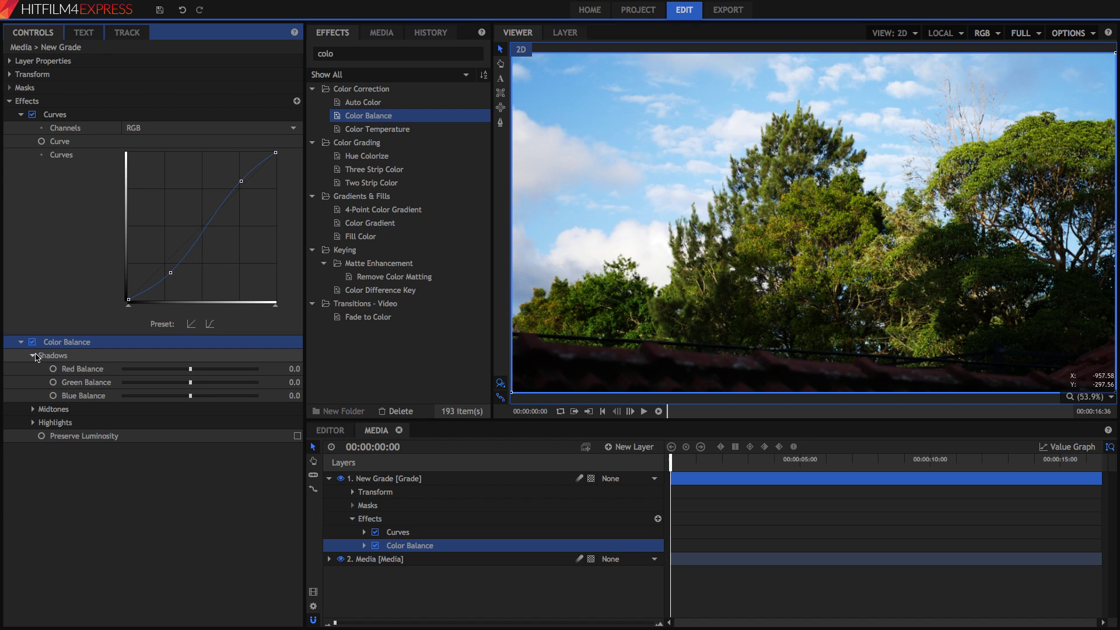
pyautogui.click(32, 355)
pyautogui.click(32, 382)
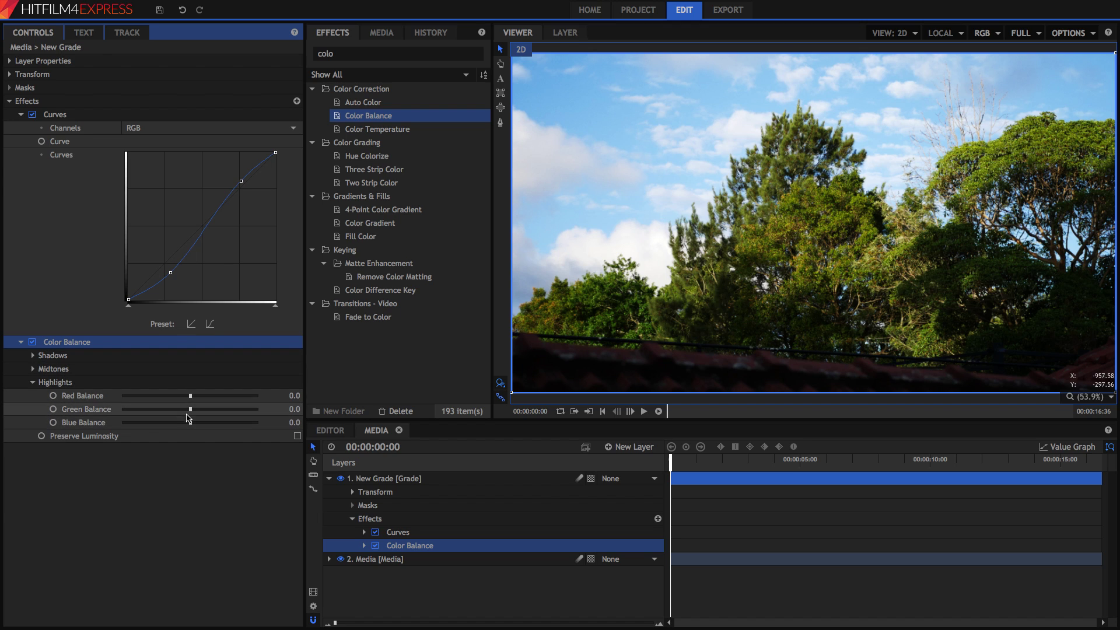
pyautogui.moveTo(192, 397); pyautogui.dragTo(227, 398)
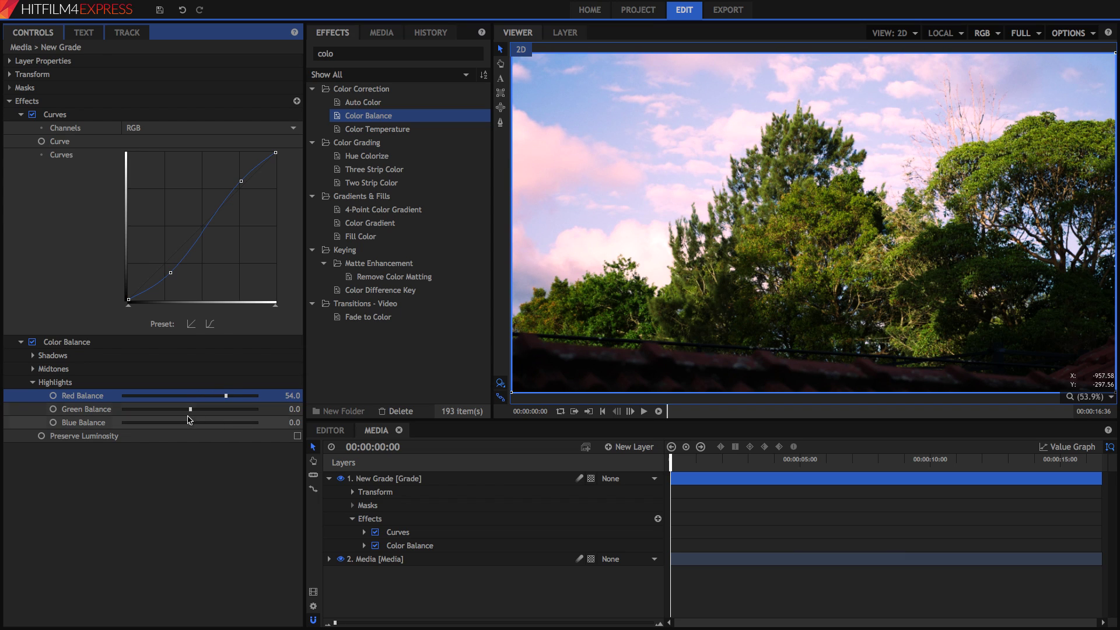
pyautogui.moveTo(189, 423); pyautogui.dragTo(181, 424)
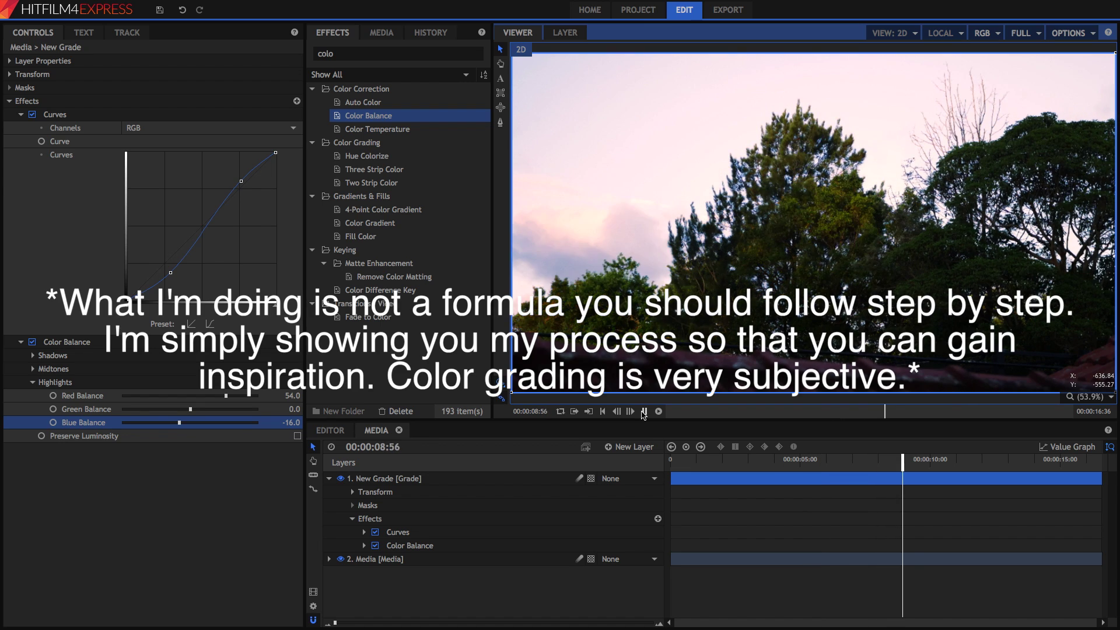
# Stop playback and set Color Balance Shadows to Red -12.0 and Blue 8.0
pyautogui.click(644, 412)
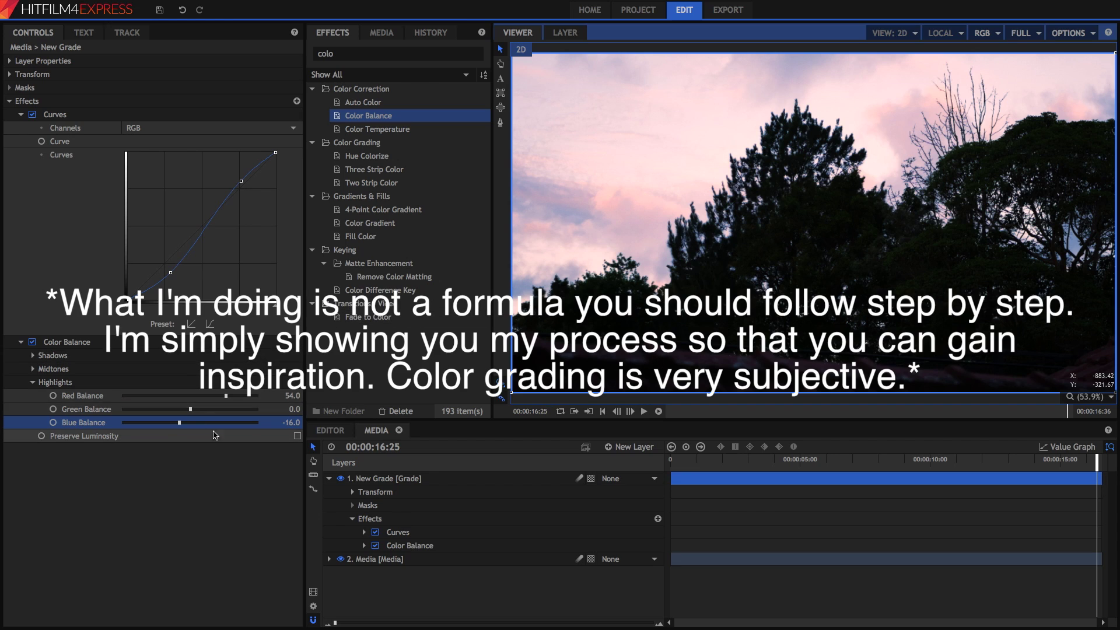
pyautogui.click(33, 355)
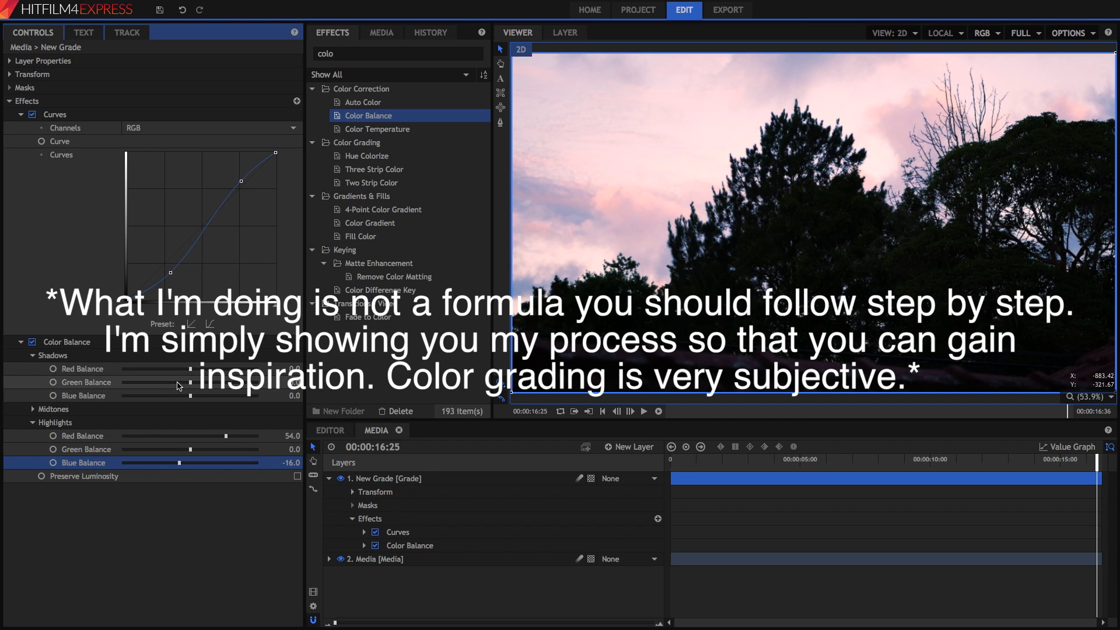
pyautogui.moveTo(190, 371); pyautogui.dragTo(200, 396)
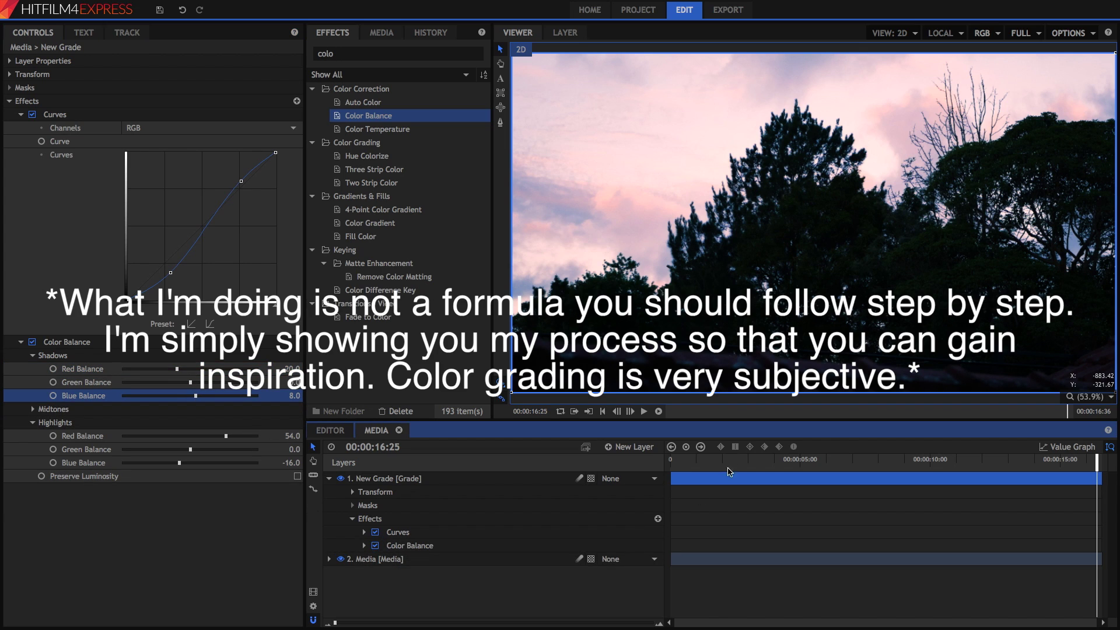
pyautogui.click(702, 461)
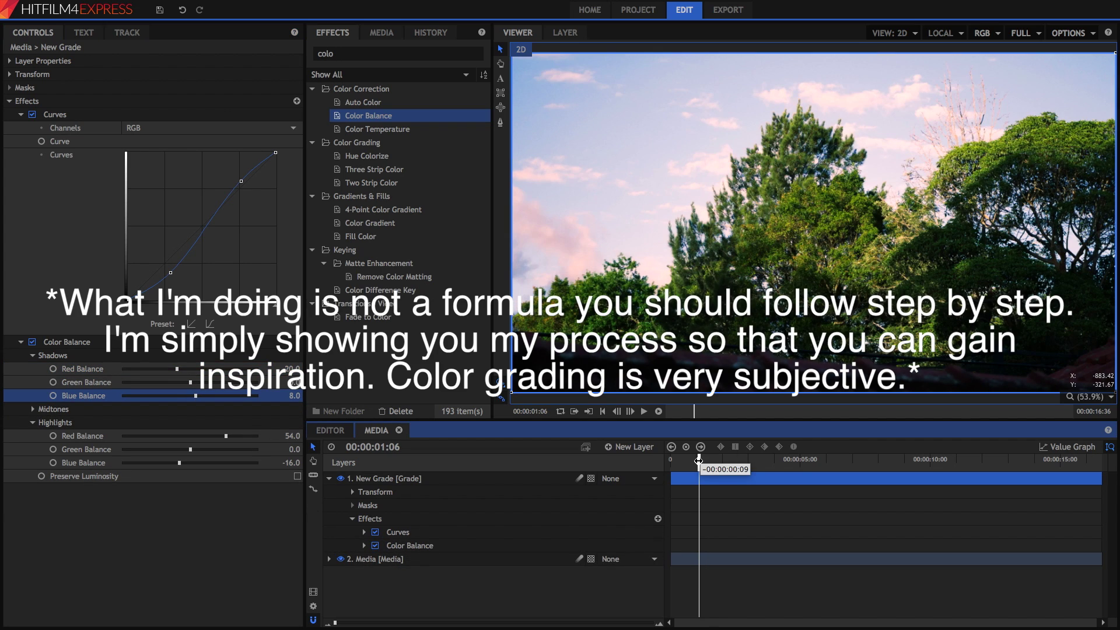
pyautogui.moveTo(176, 369); pyautogui.dragTo(182, 368)
# Set Midtones Green to 14.0, Highlights Green to -8.0 and Shadows Green to -6.0
pyautogui.click(32, 409)
pyautogui.click(199, 436)
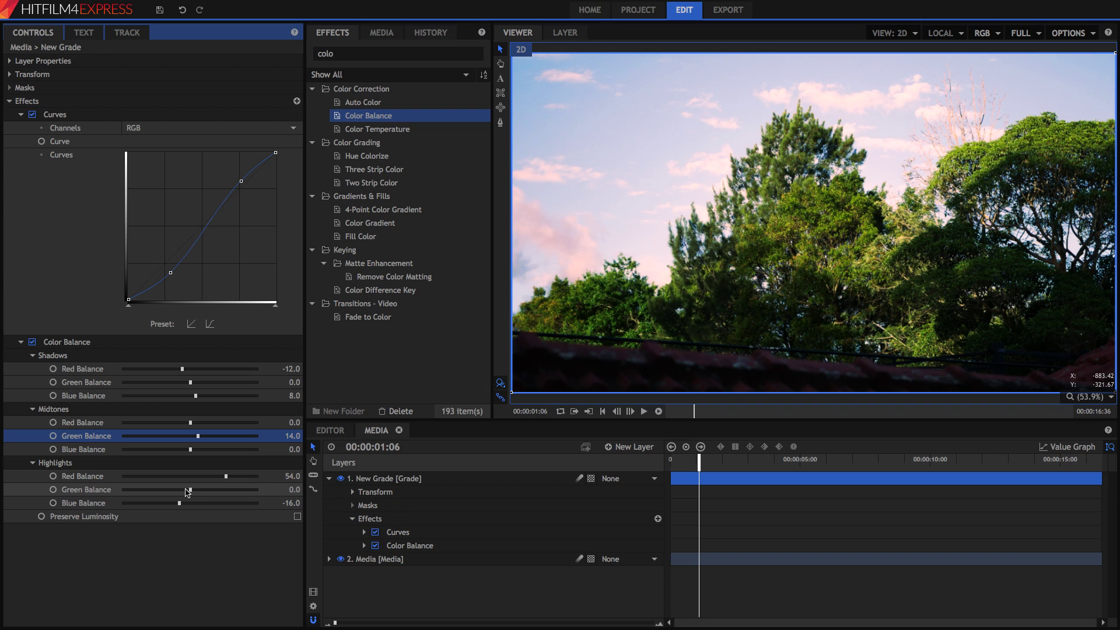
pyautogui.moveTo(185, 490); pyautogui.dragTo(180, 490)
pyautogui.moveTo(190, 383); pyautogui.dragTo(186, 382)
# Keyframe Position Y at 127.9 on the roof at the start and -296.6 on the sky at the end
pyautogui.press('Home')
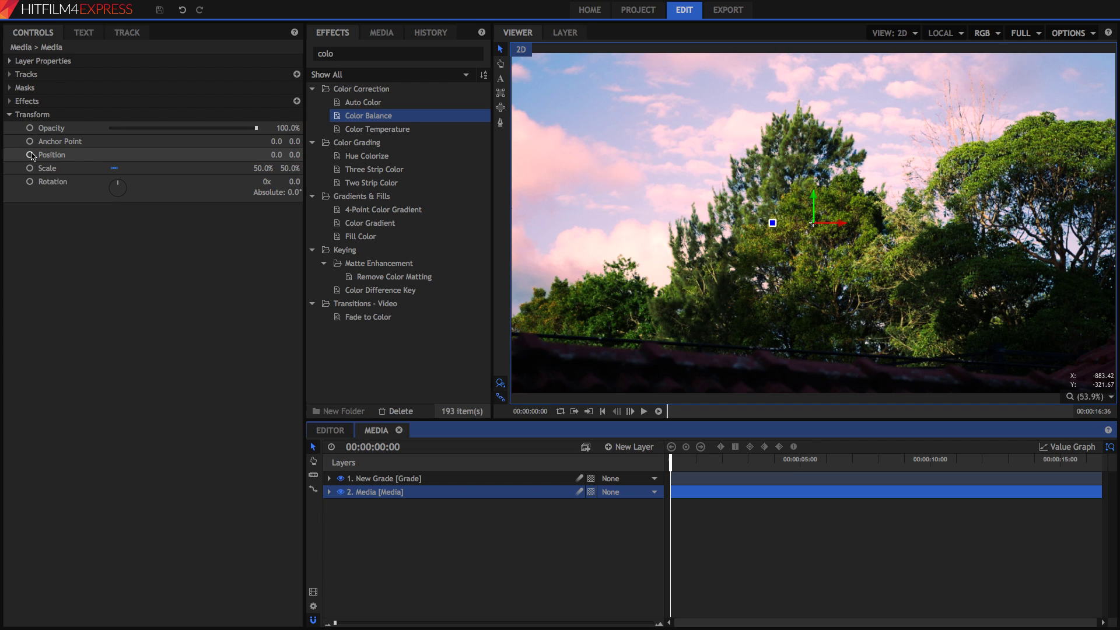
pyautogui.moveTo(814, 206); pyautogui.dragTo(797, 161)
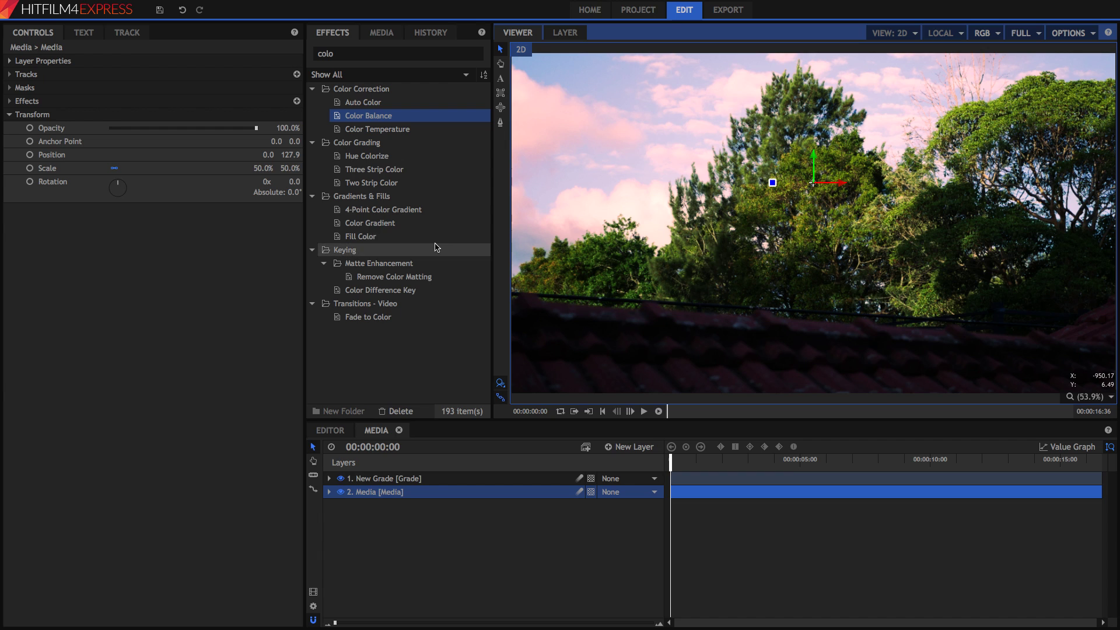
pyautogui.click(28, 153)
pyautogui.click(1047, 460)
pyautogui.moveTo(1072, 461); pyautogui.dragTo(1117, 462)
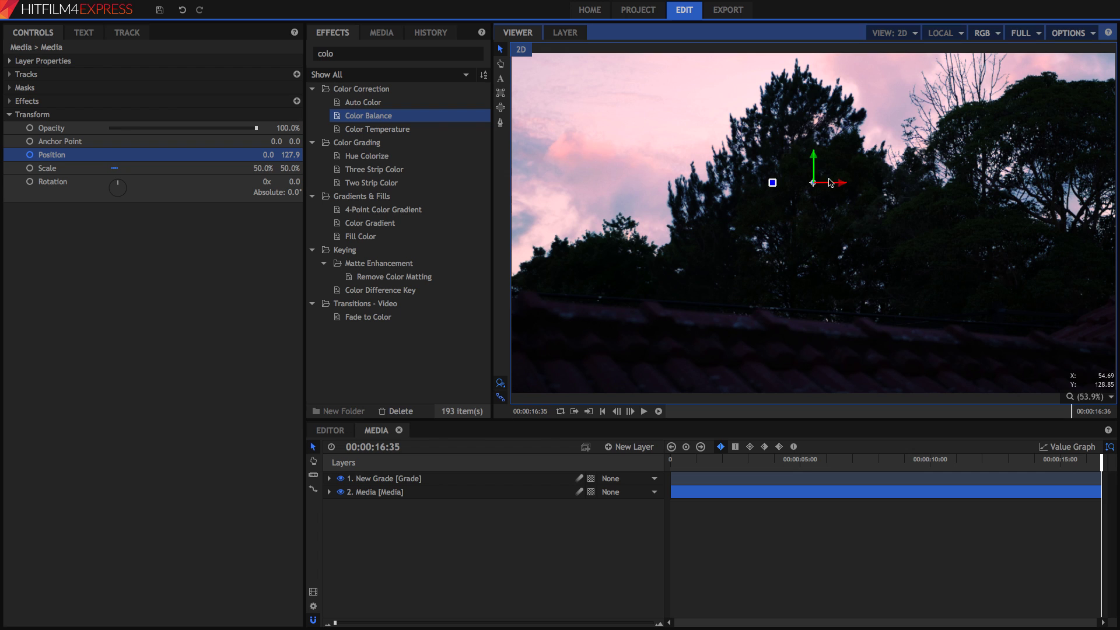
pyautogui.moveTo(814, 172); pyautogui.dragTo(799, 292)
# Play back the vertical camera move from the start to check it, then return to the end
pyautogui.moveTo(700, 470); pyautogui.dragTo(681, 470)
pyautogui.press('space')
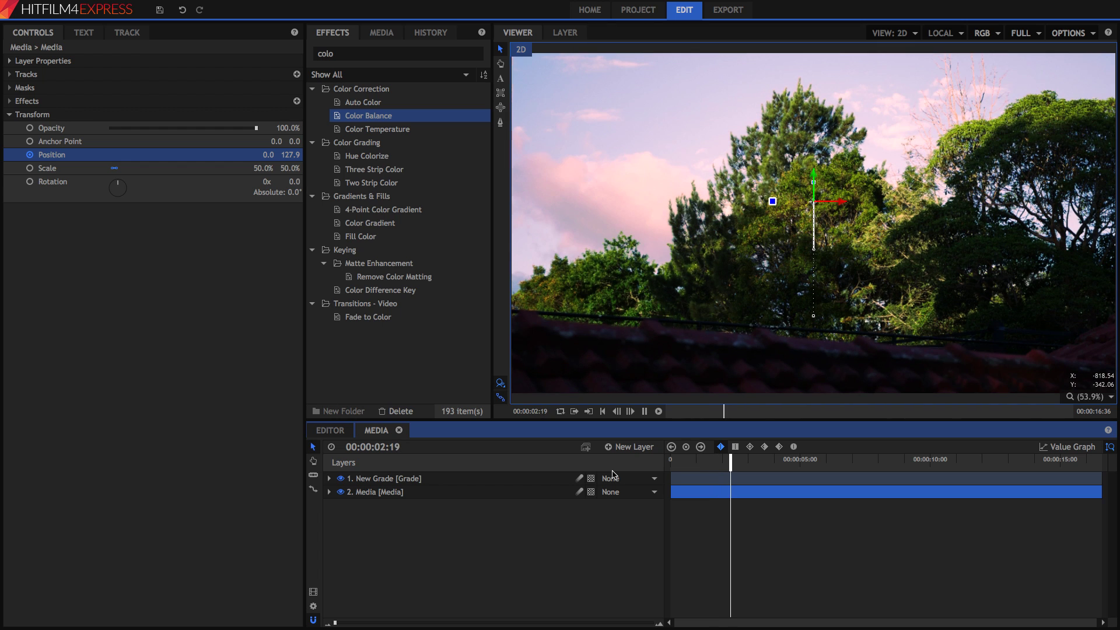
pyautogui.click(873, 464)
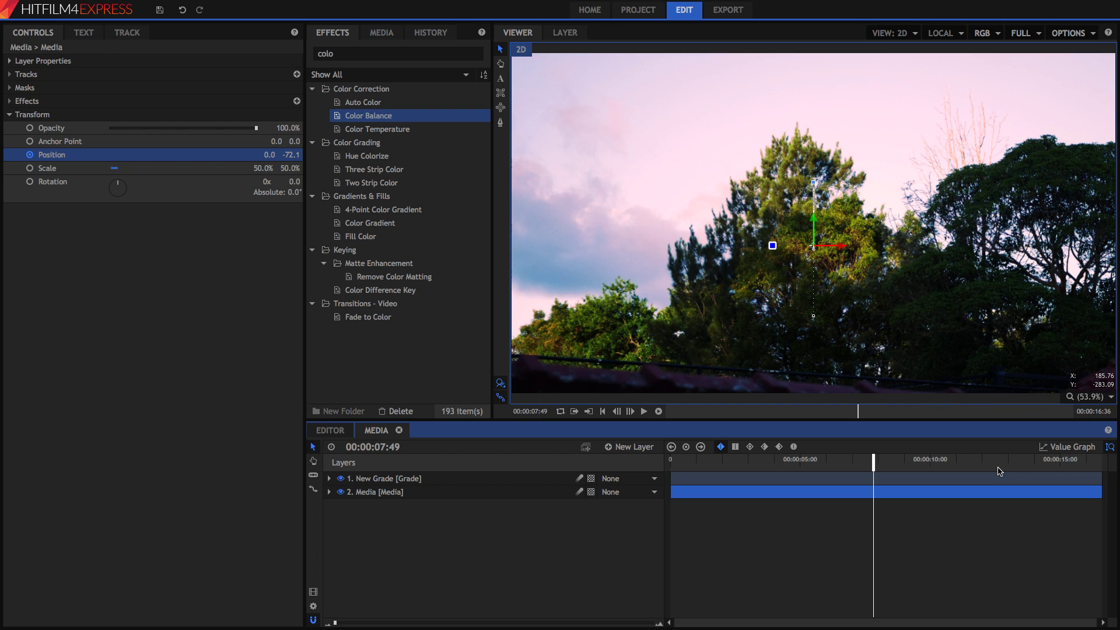
pyautogui.press('End')
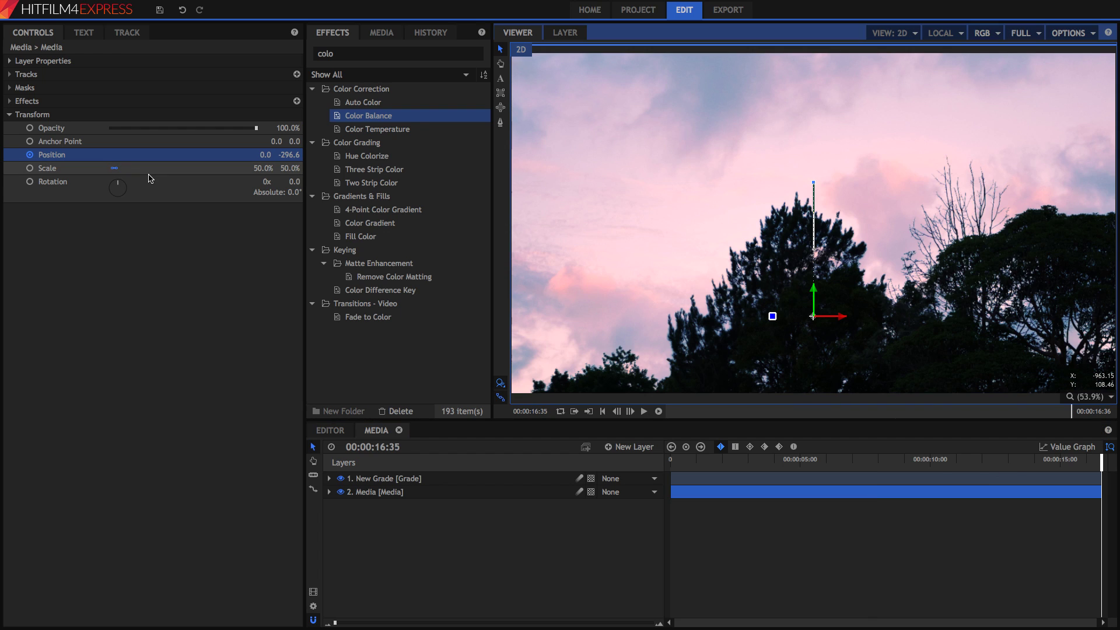